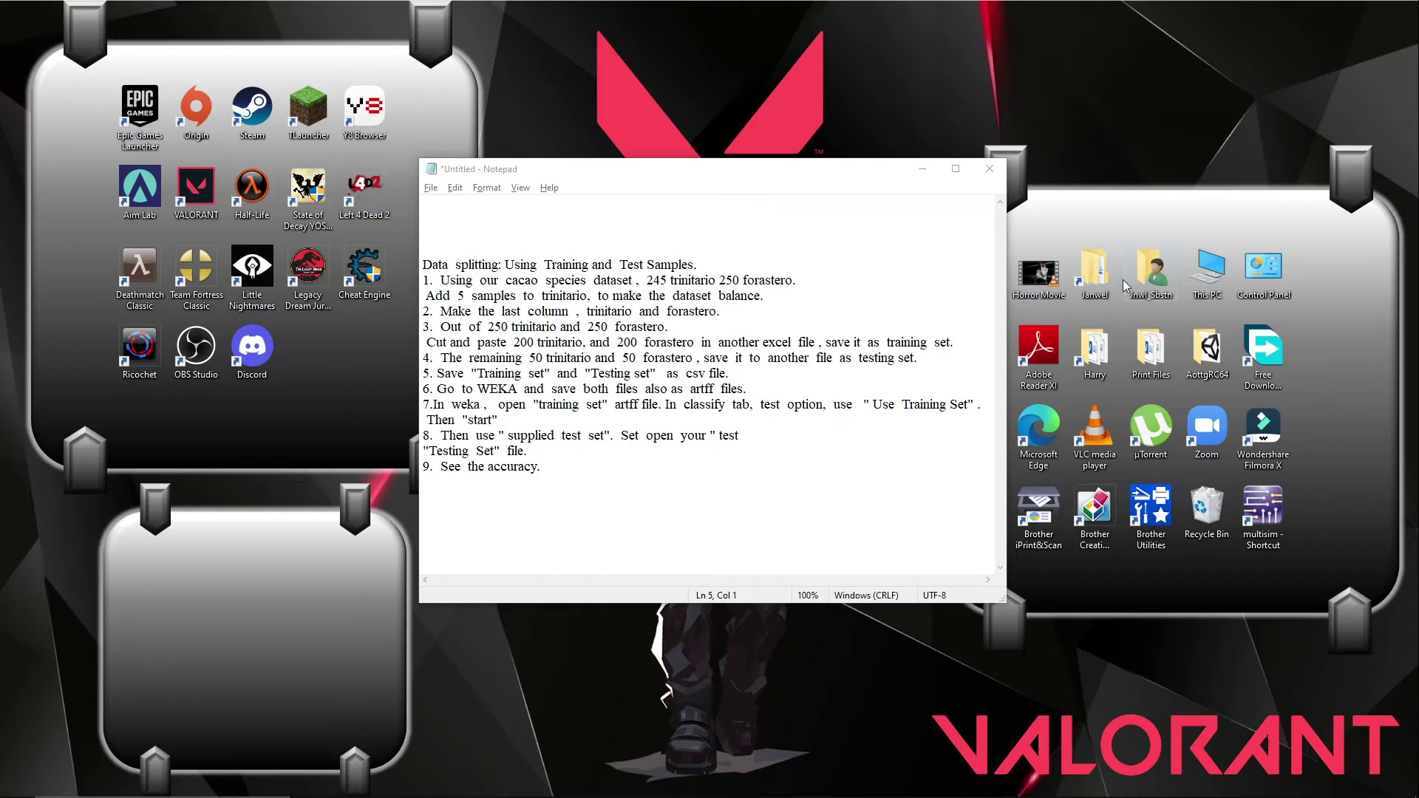
pyautogui.doubleClick(1094, 274)
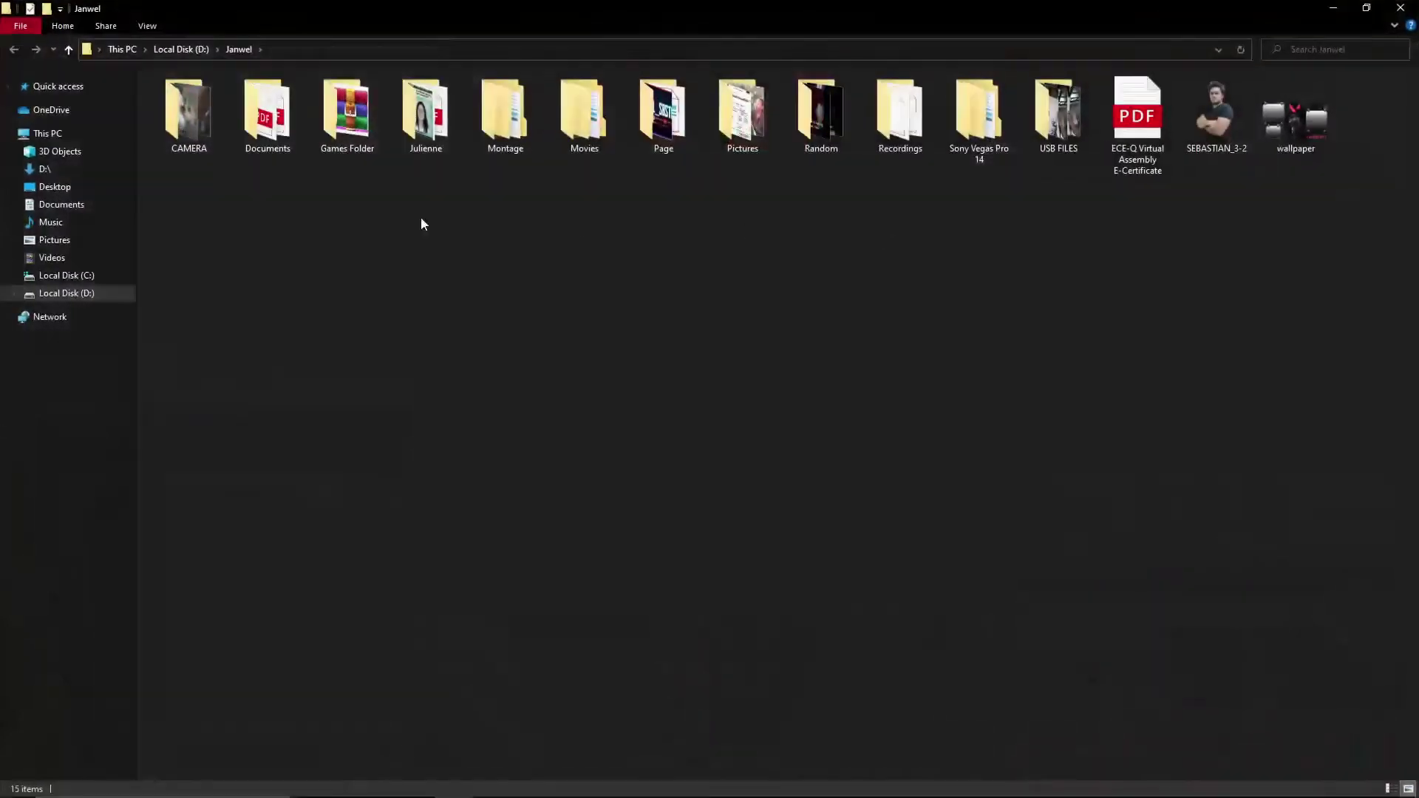
pyautogui.click(74, 169)
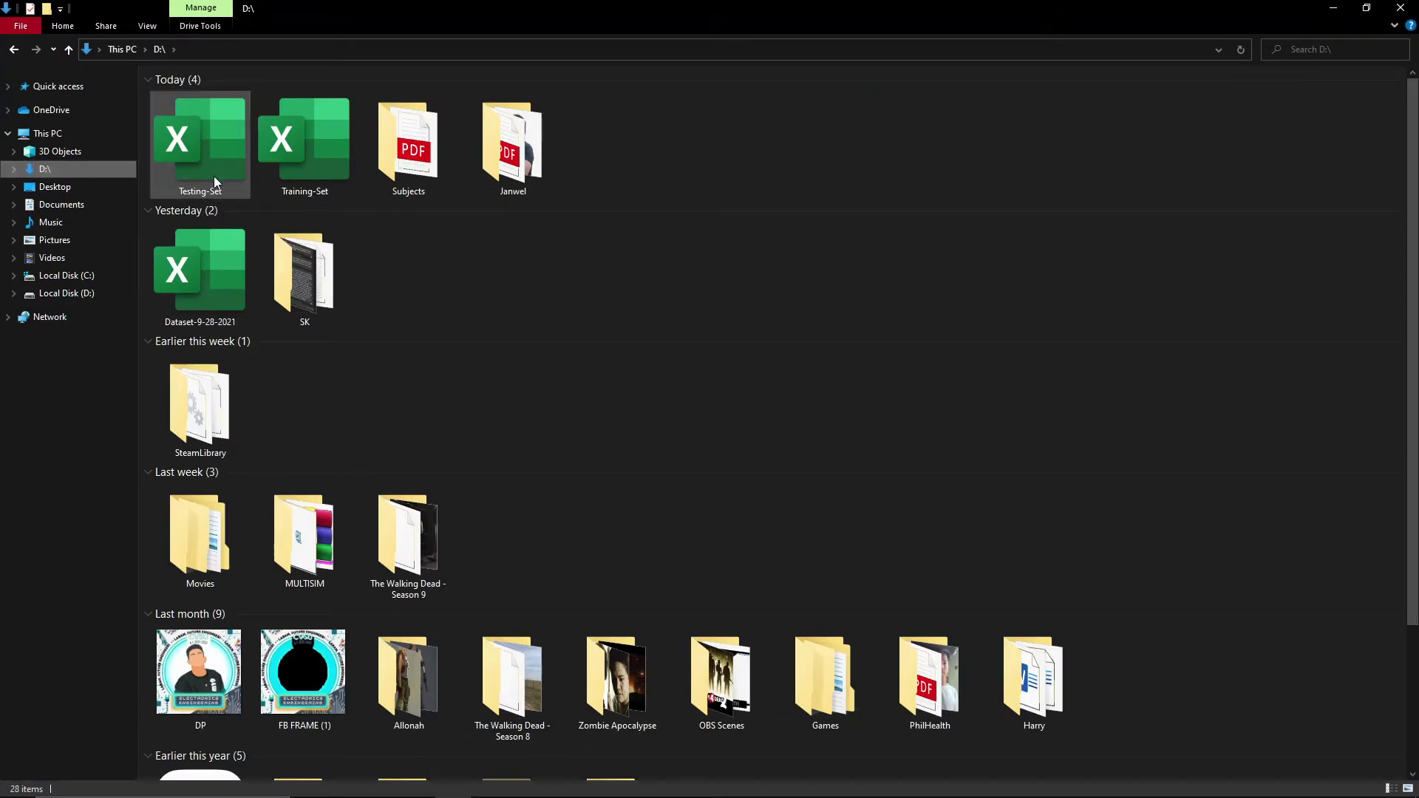
pyautogui.click(313, 159)
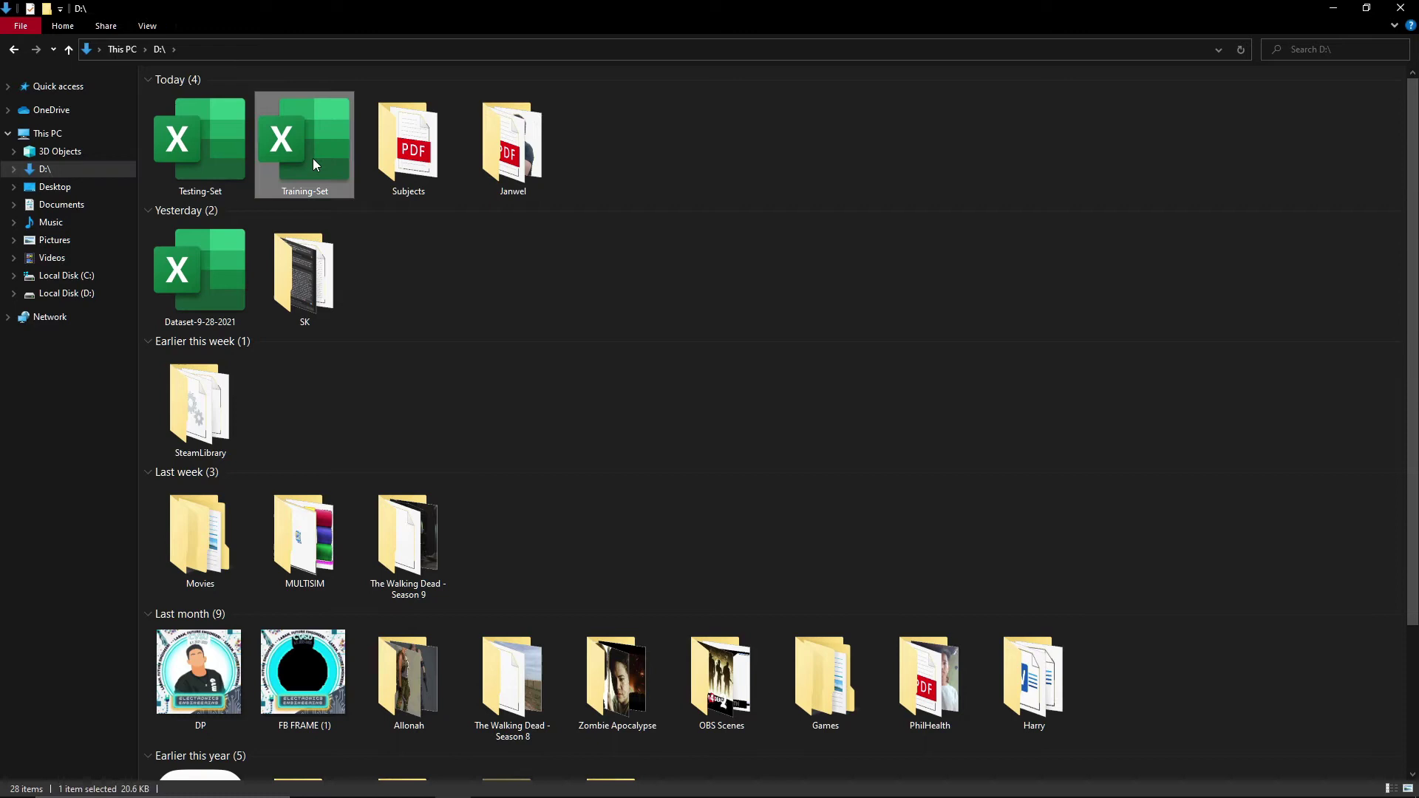
pyautogui.rightClick(313, 158)
pyautogui.click(365, 467)
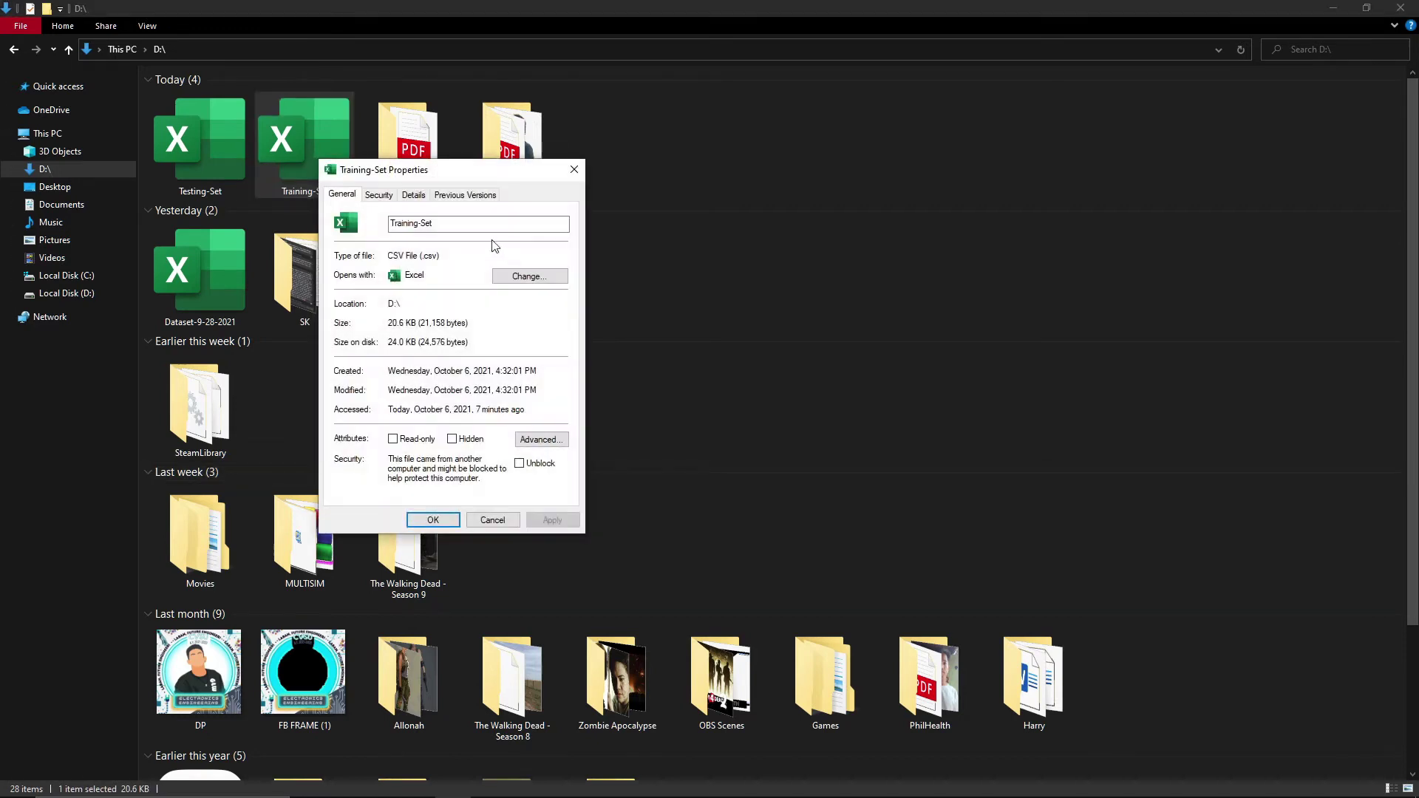
pyautogui.moveTo(438, 264); pyautogui.dragTo(386, 259)
pyautogui.click(439, 256)
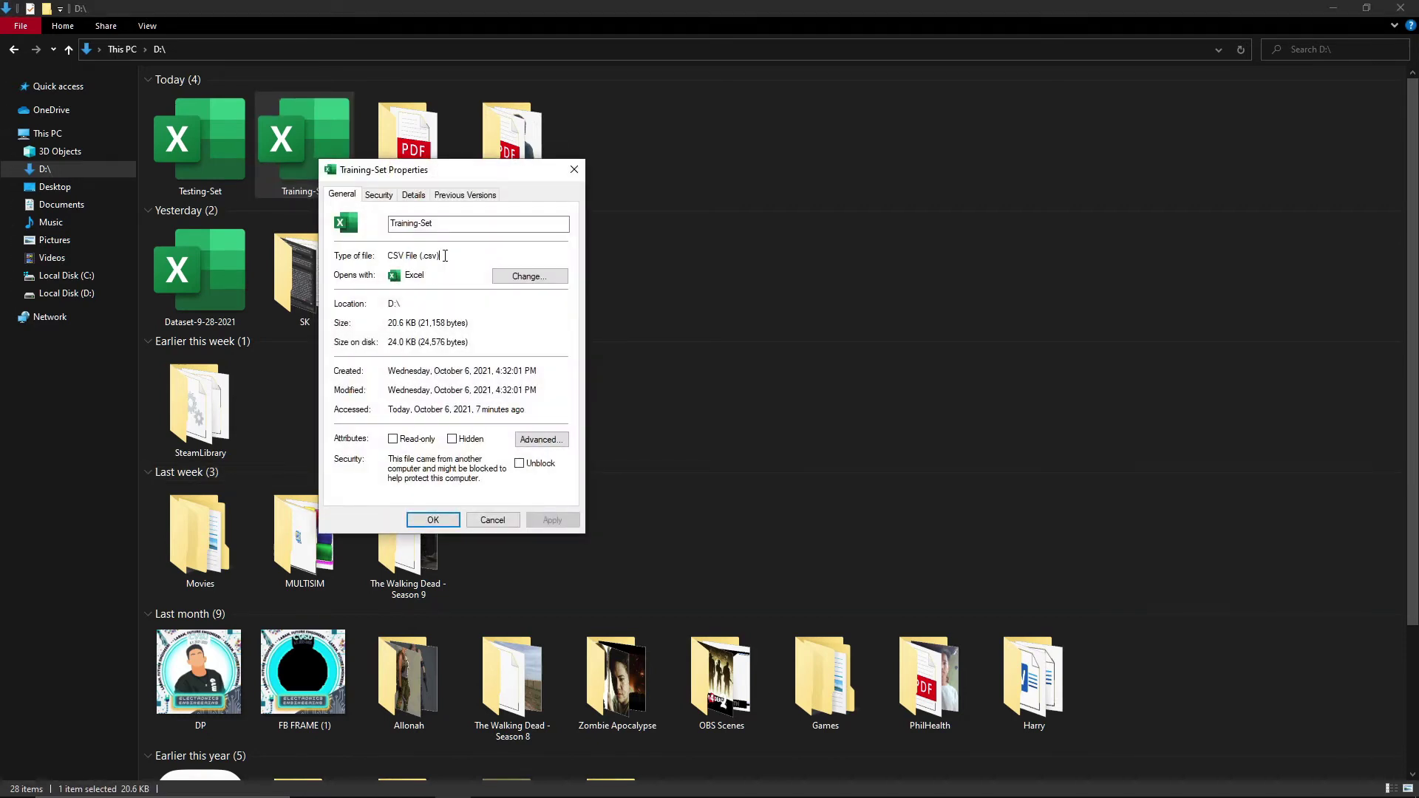
pyautogui.click(574, 169)
pyautogui.click(1333, 8)
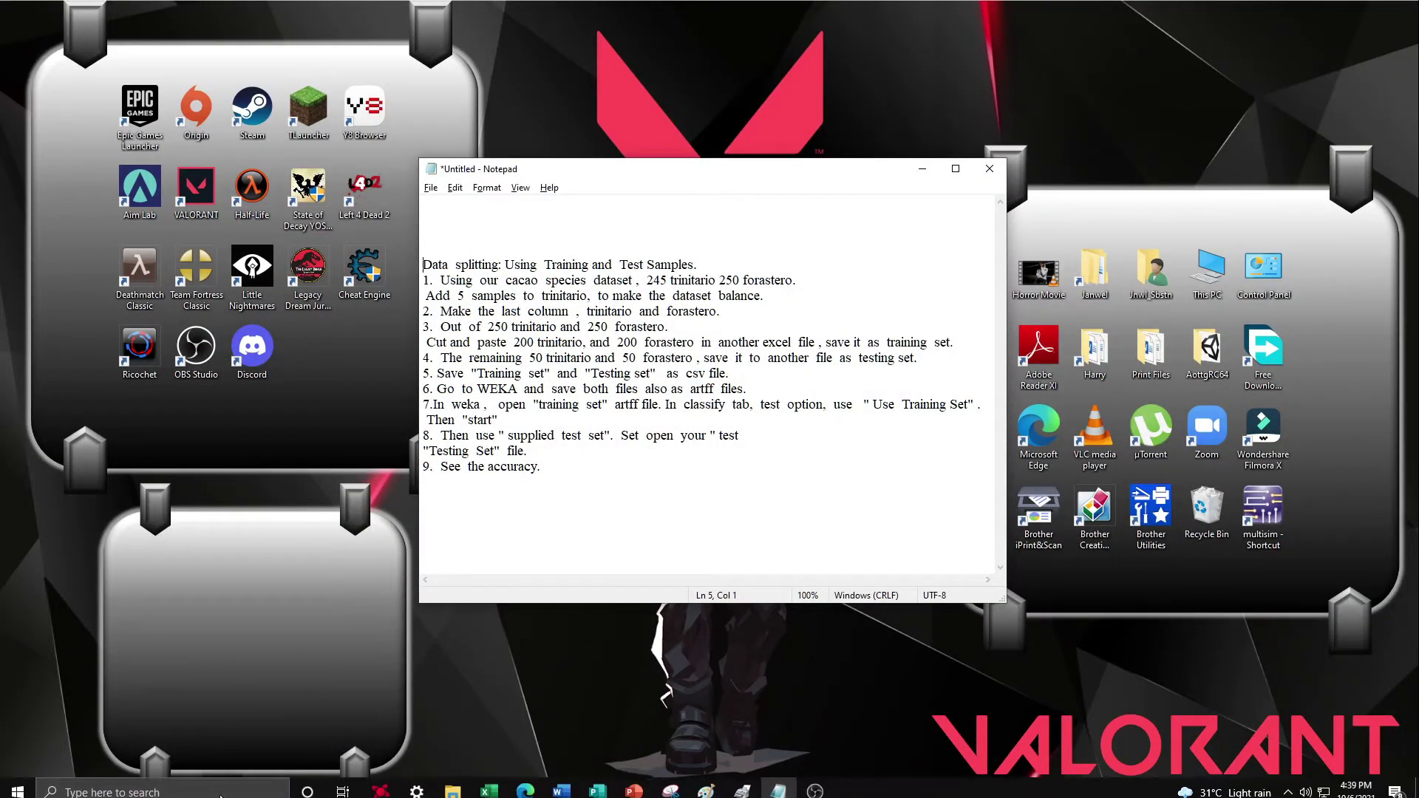
# Launch Weka 3.8.5 and open the ArffViewer tool, centring its window on screen
pyautogui.click(219, 788)
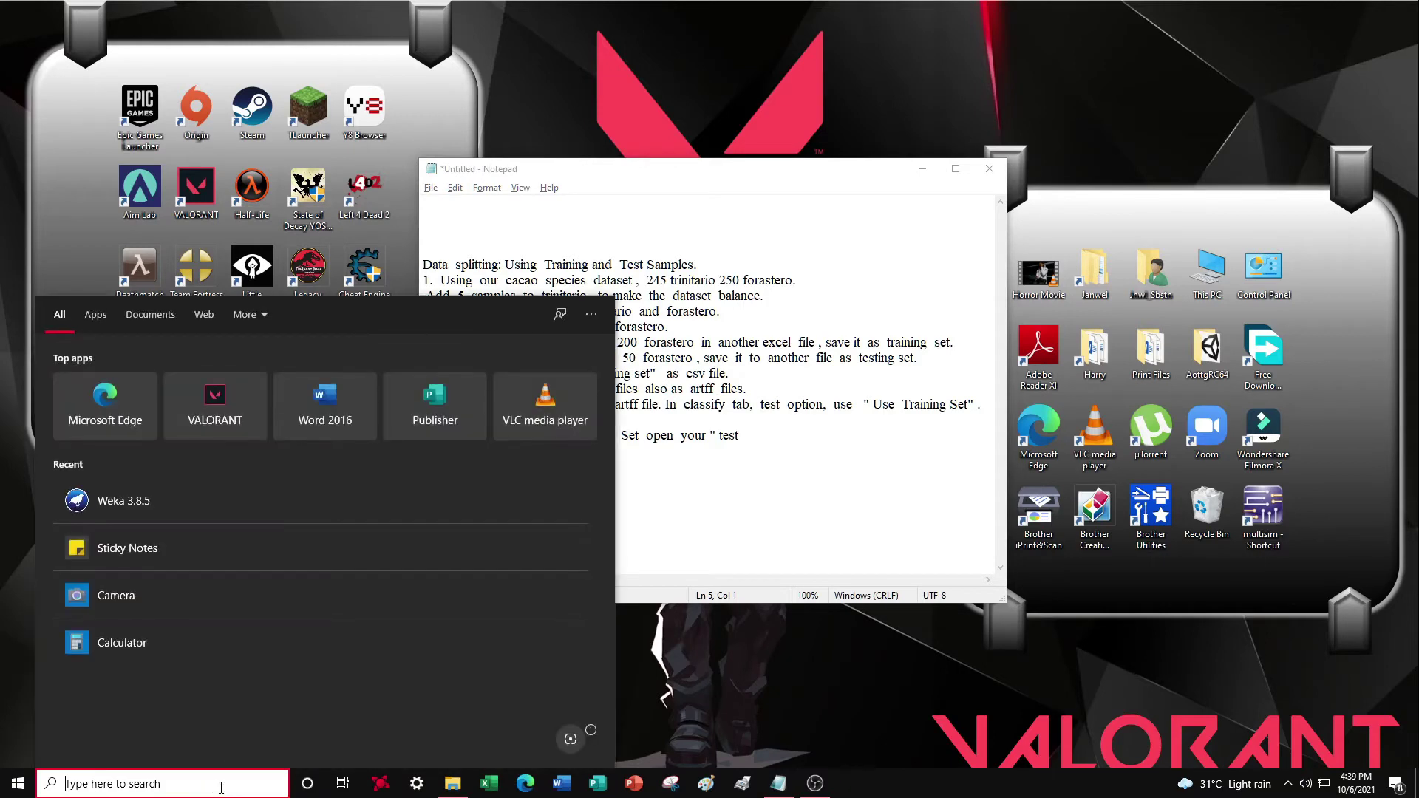
pyautogui.click(221, 513)
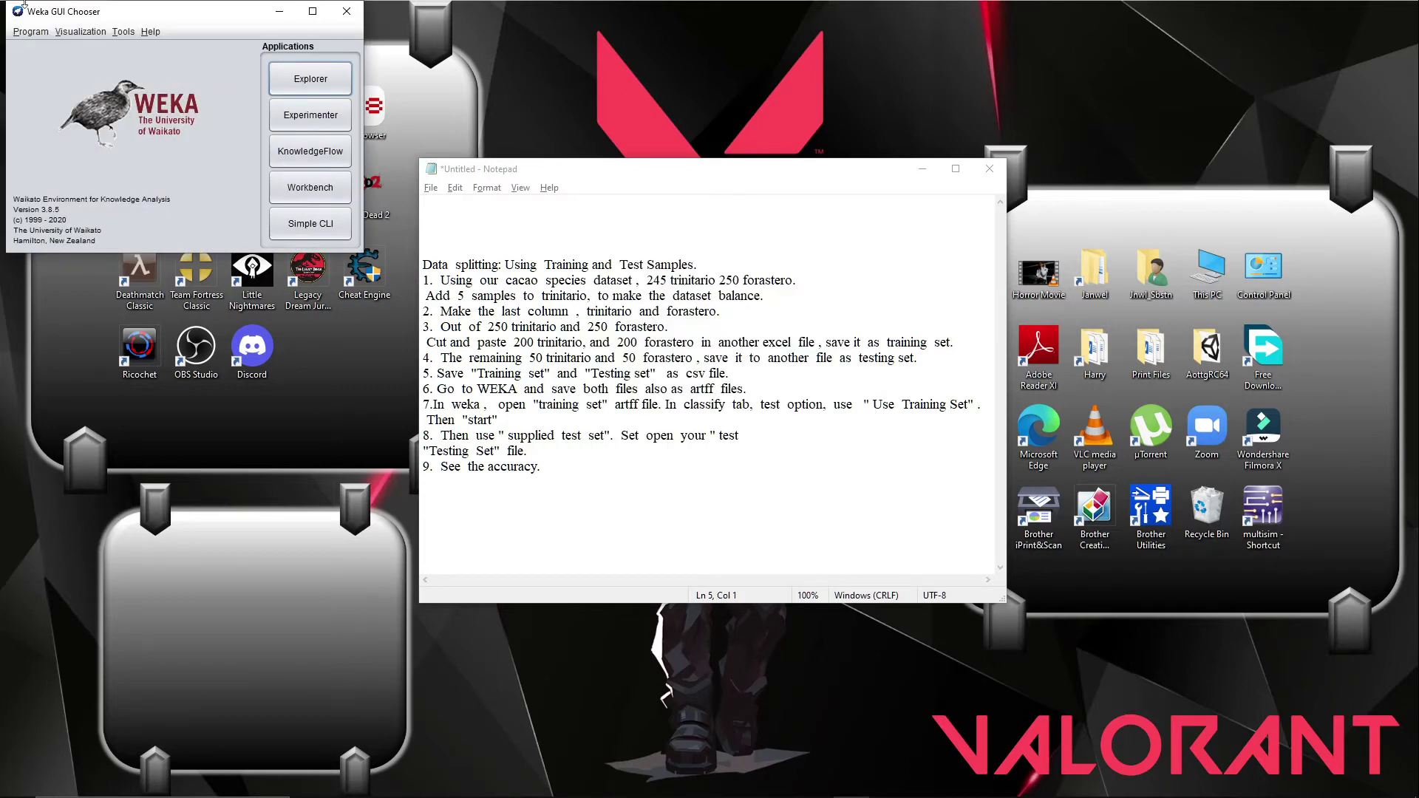
pyautogui.click(123, 31)
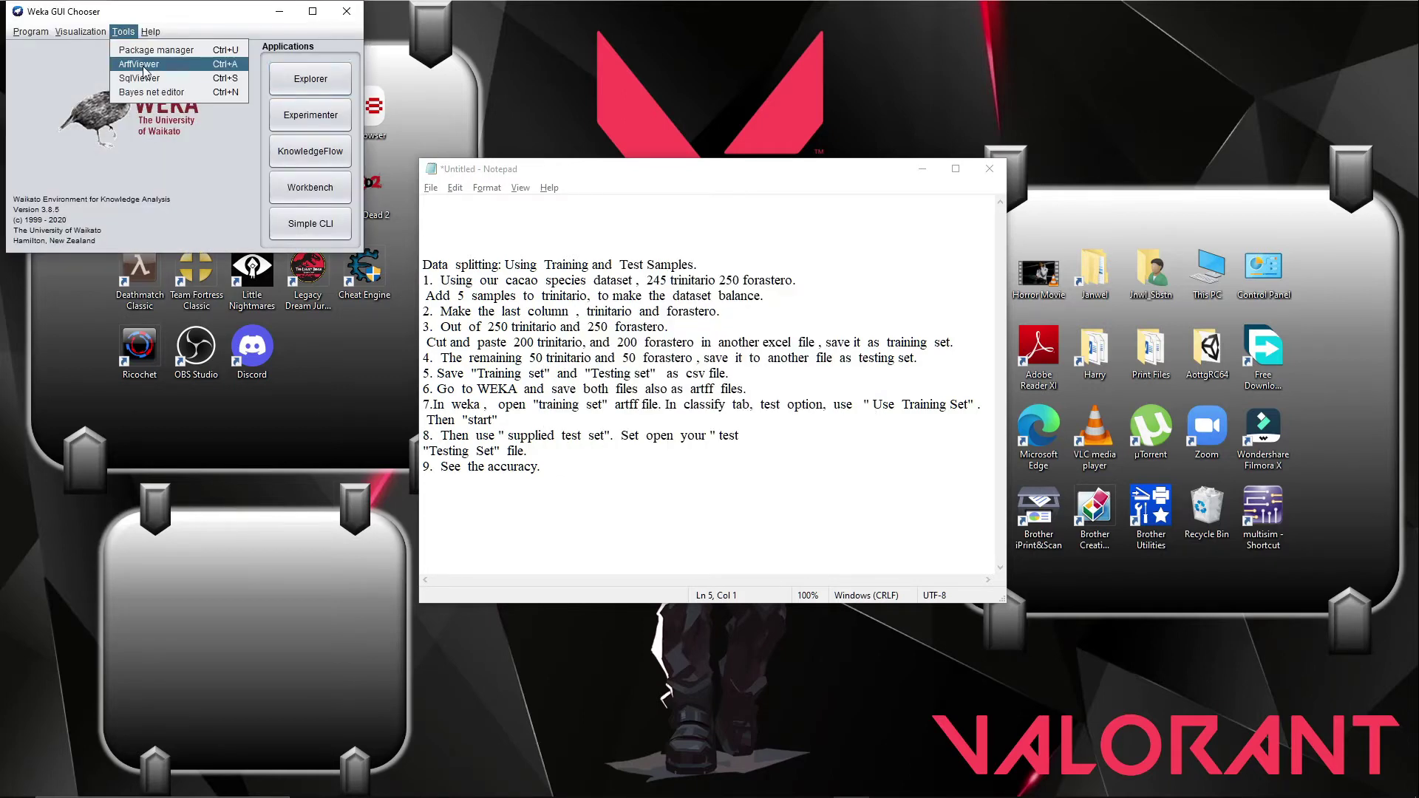
pyautogui.click(146, 70)
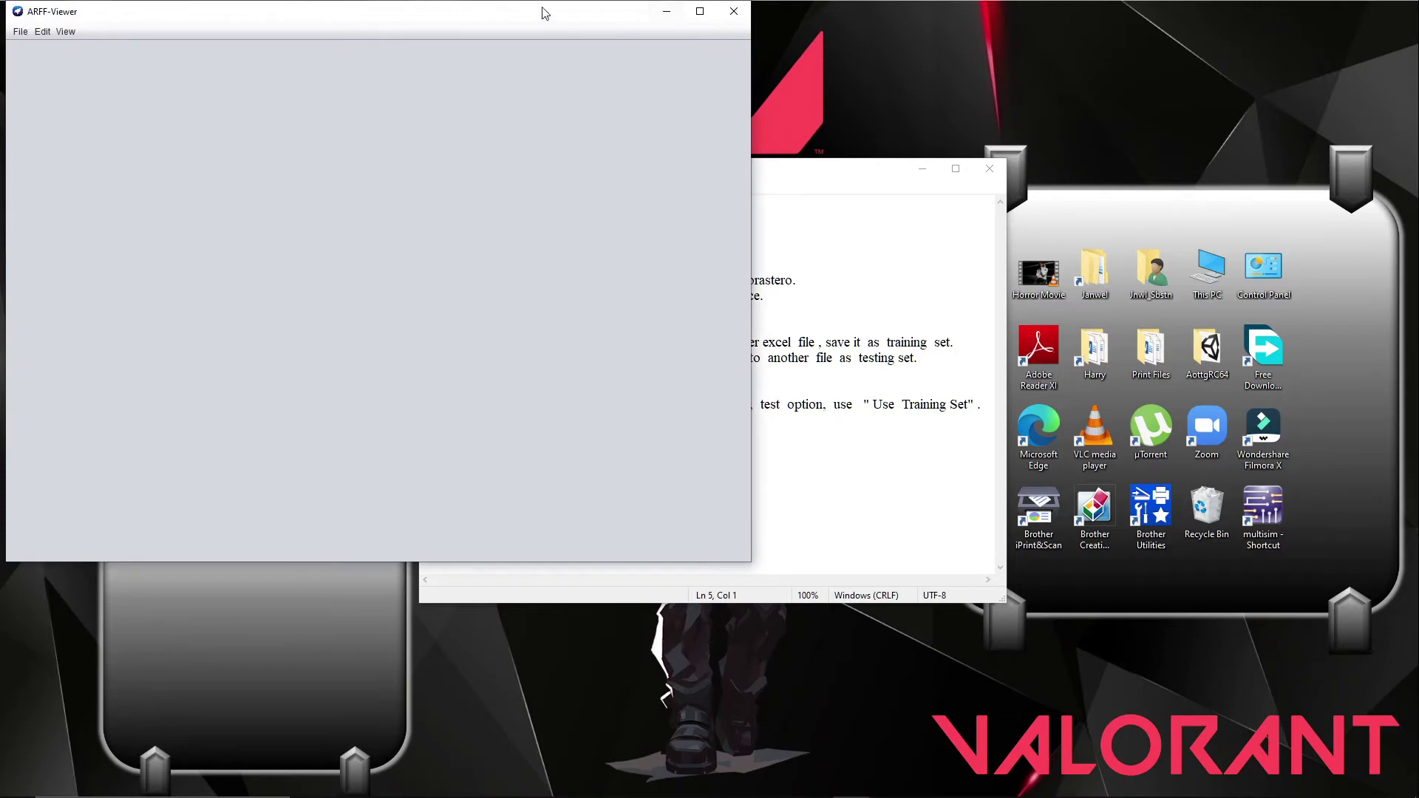
pyautogui.click(313, 11)
pyautogui.hotkey('alt', 'Tab')
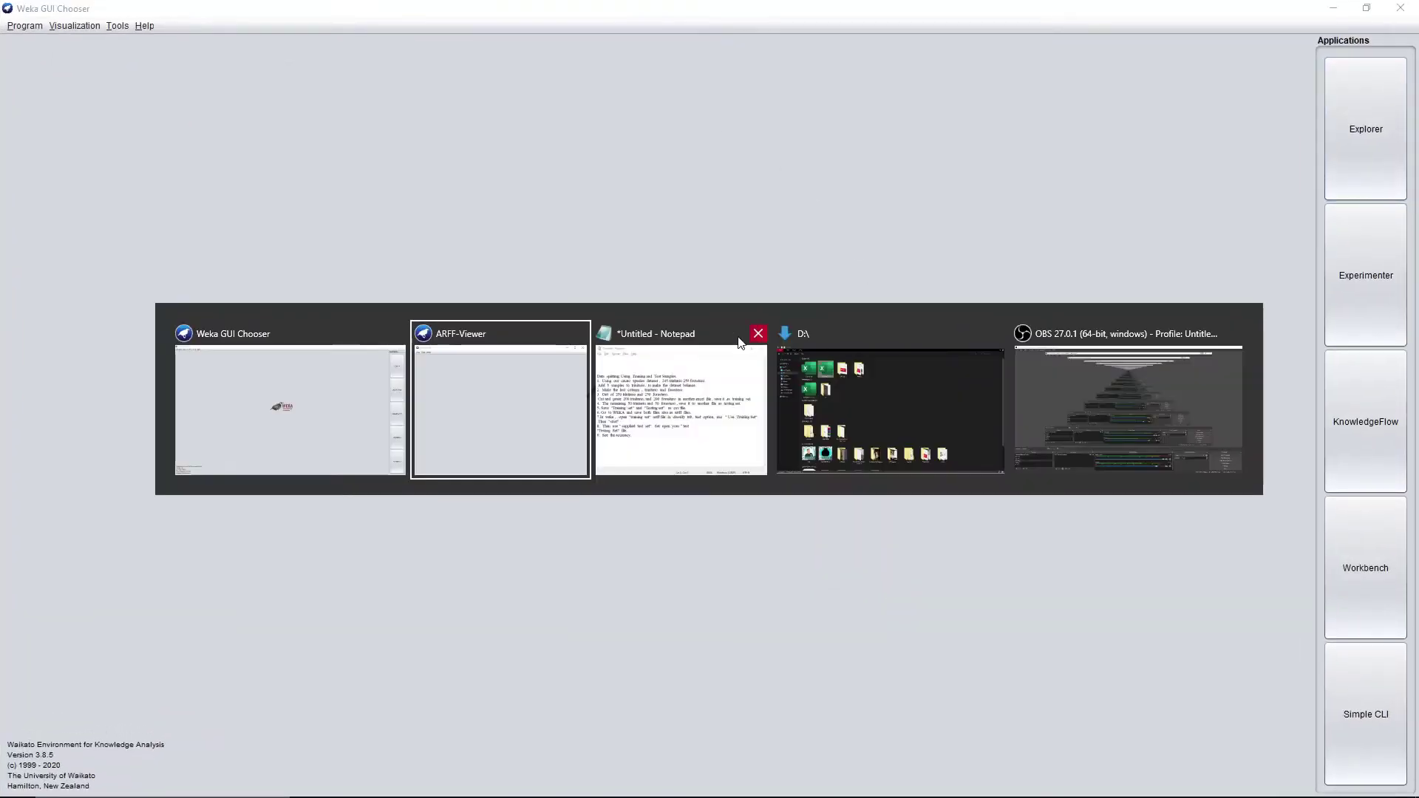
pyautogui.moveTo(600, 114); pyautogui.dragTo(745, 102)
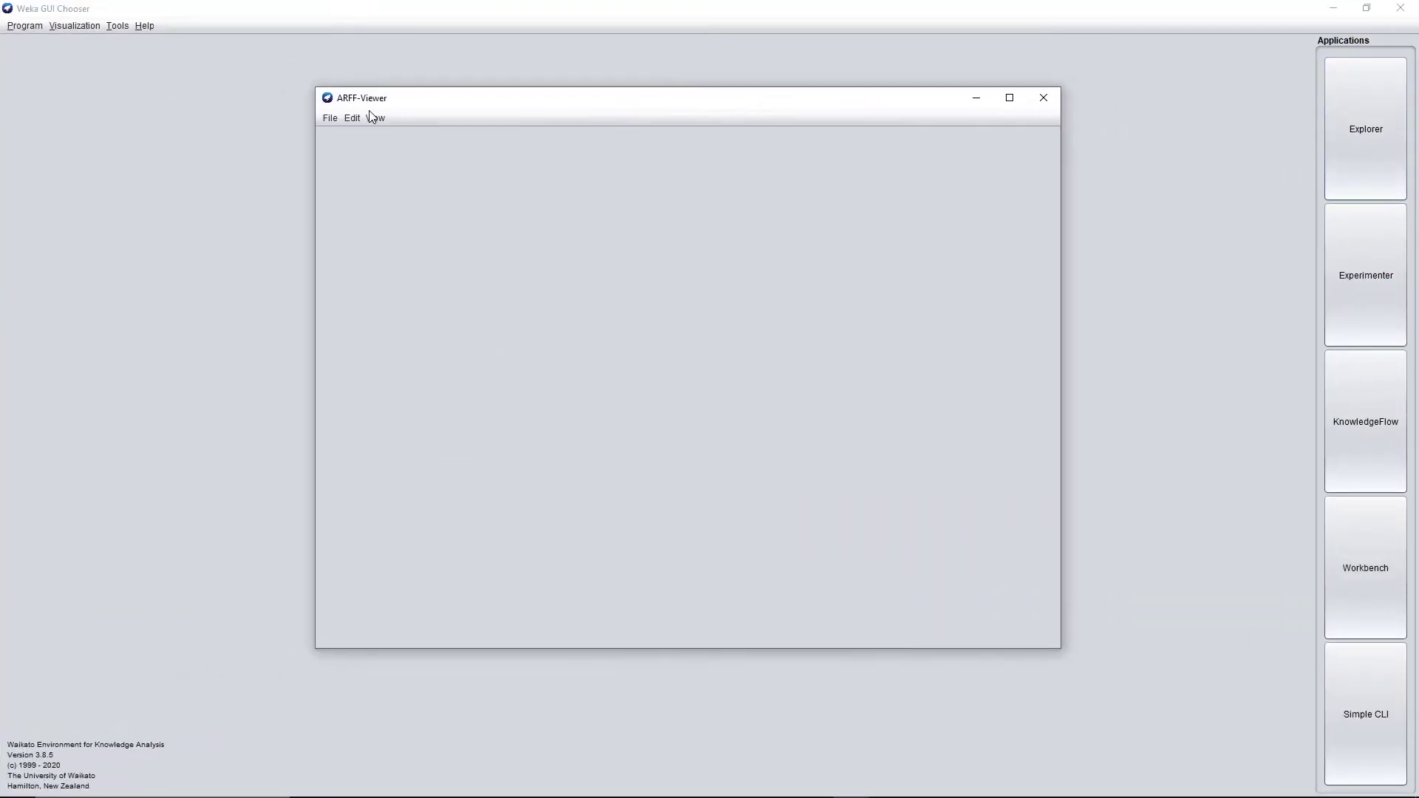
# Open Training-Set.csv from drive D in the ArffViewer, using the CSV file type
pyautogui.click(327, 118)
pyautogui.click(349, 135)
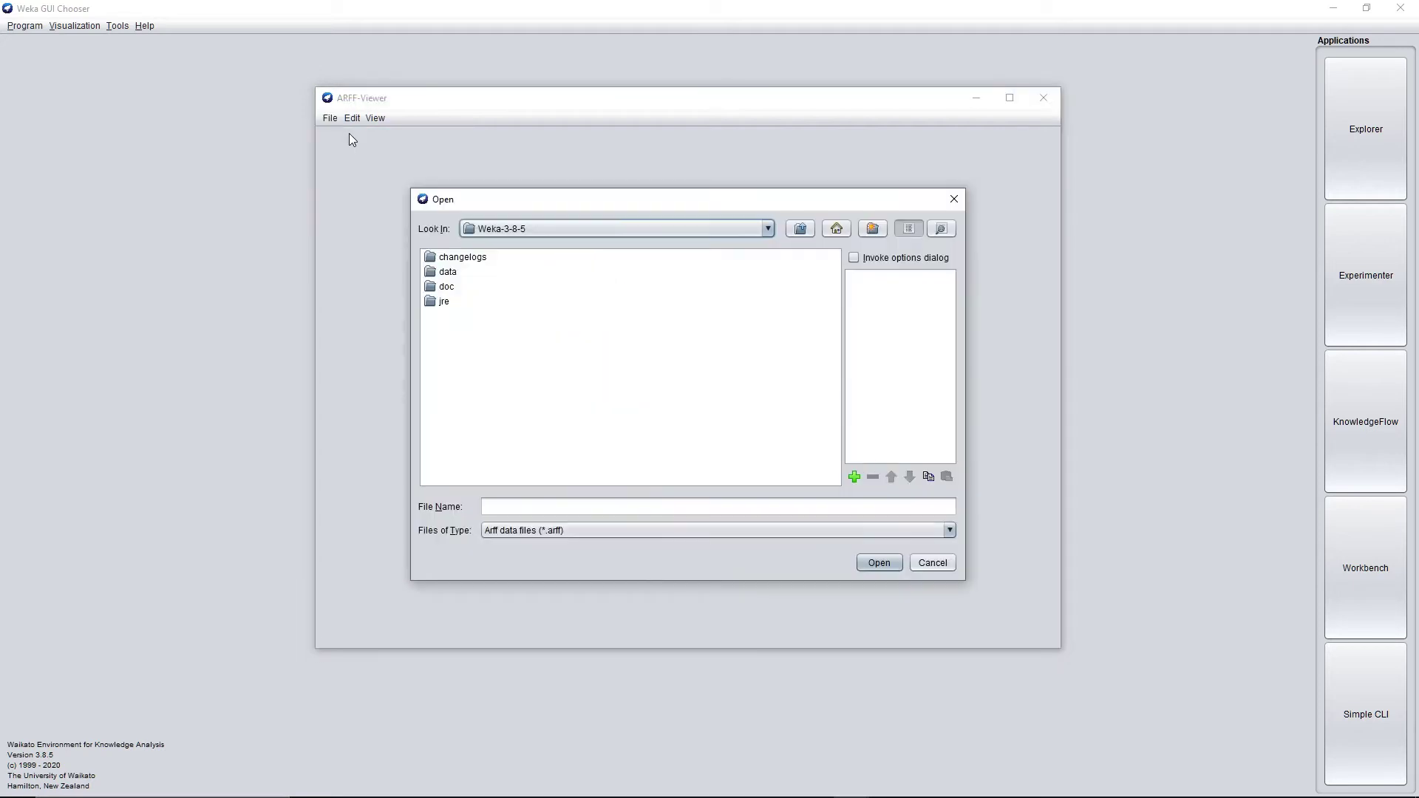
pyautogui.click(769, 230)
pyautogui.click(631, 260)
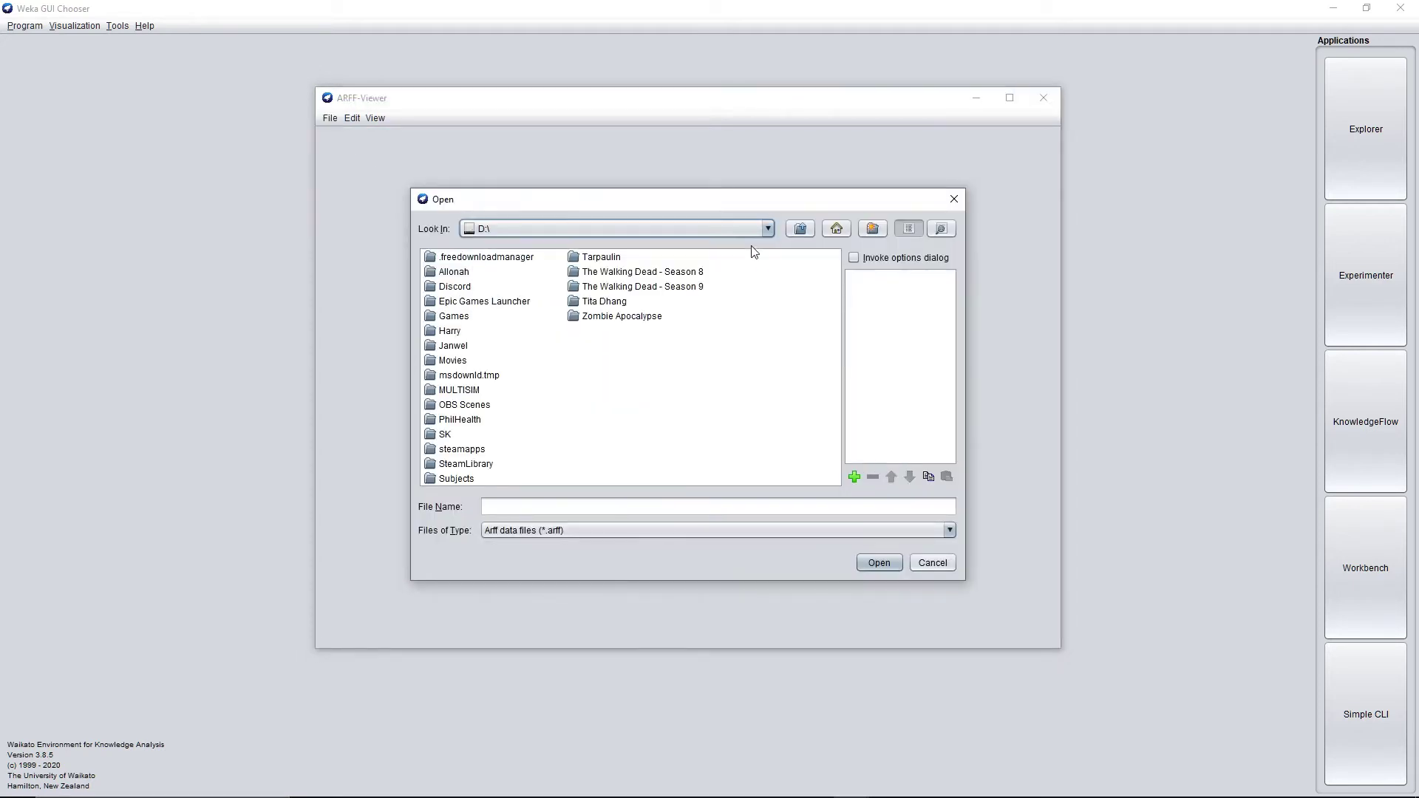
pyautogui.click(604, 531)
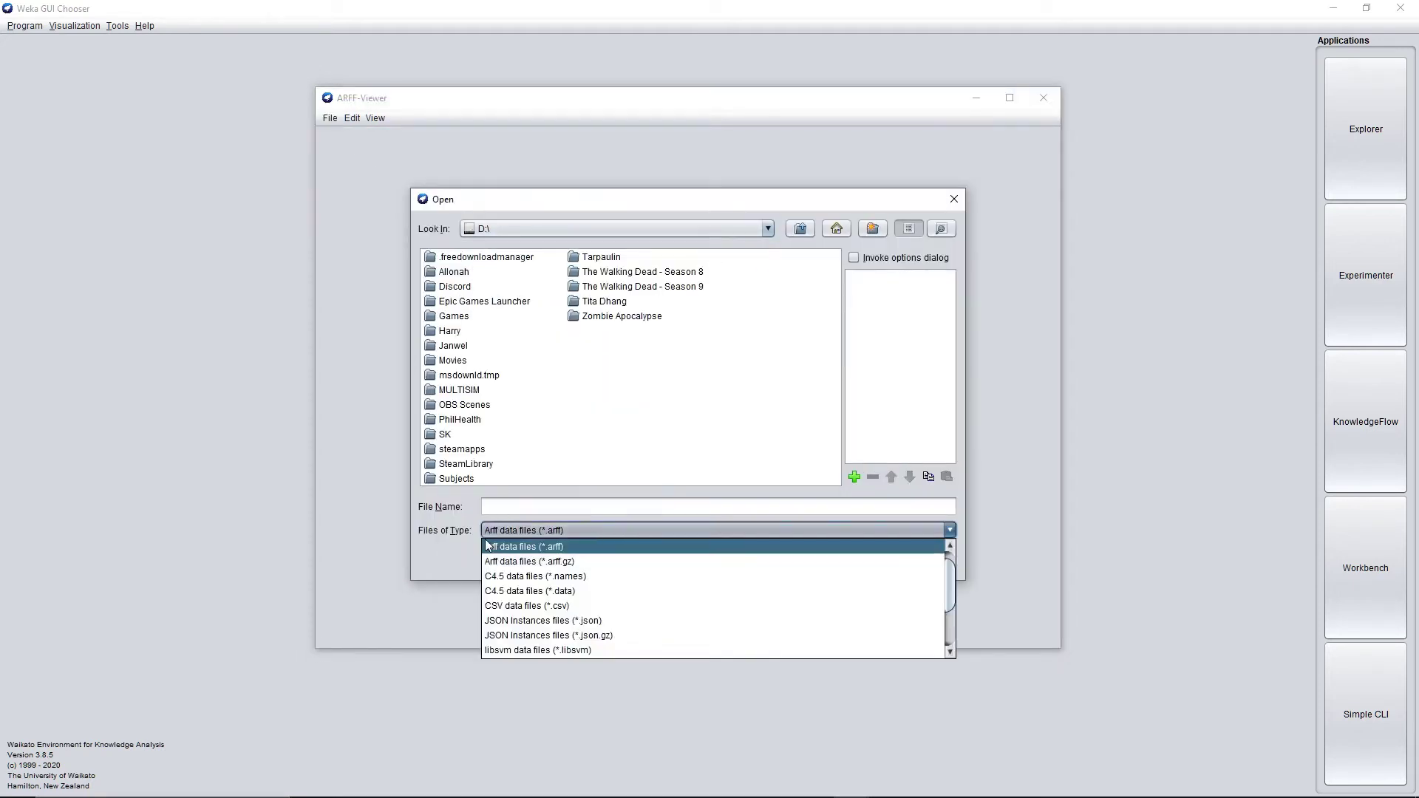
pyautogui.click(548, 601)
pyautogui.click(618, 347)
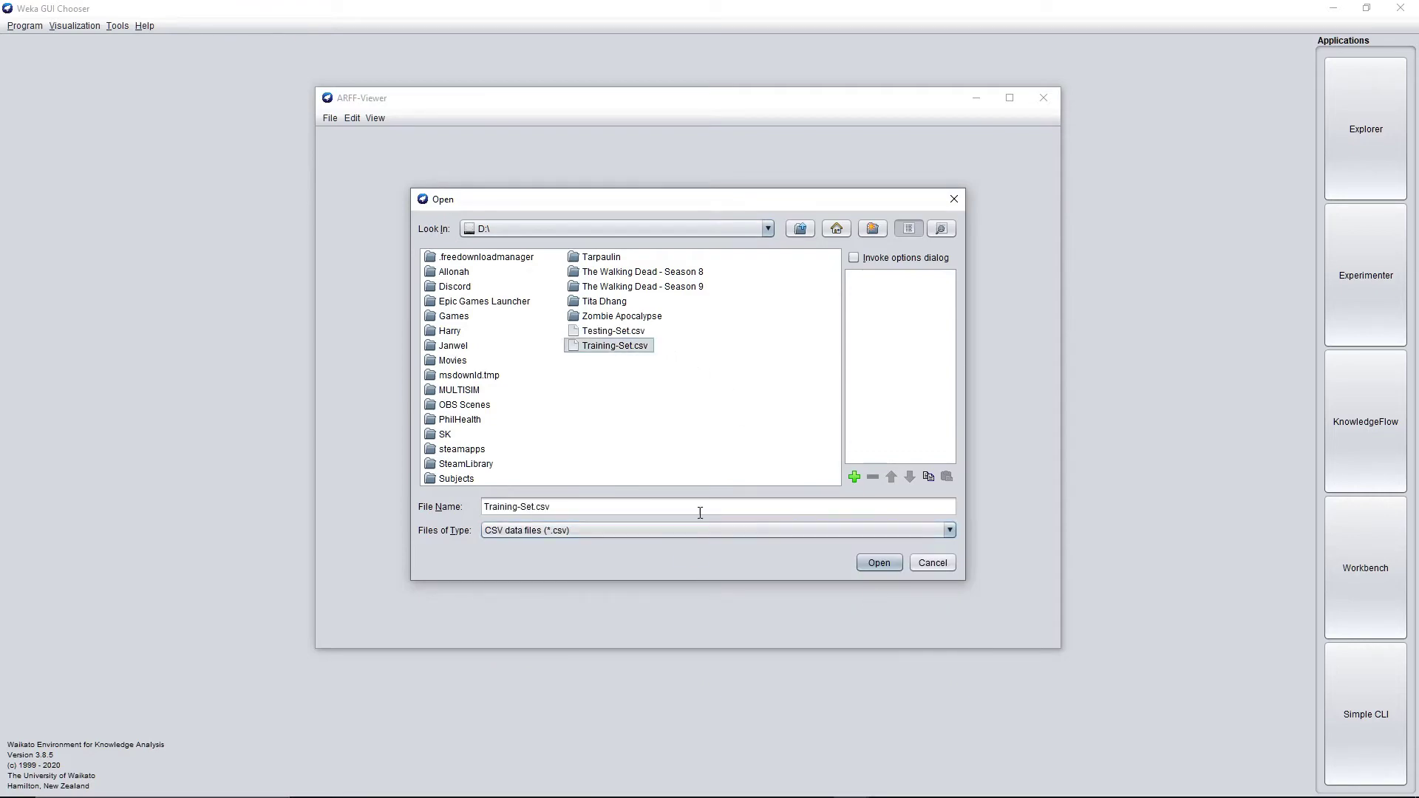
pyautogui.click(576, 502)
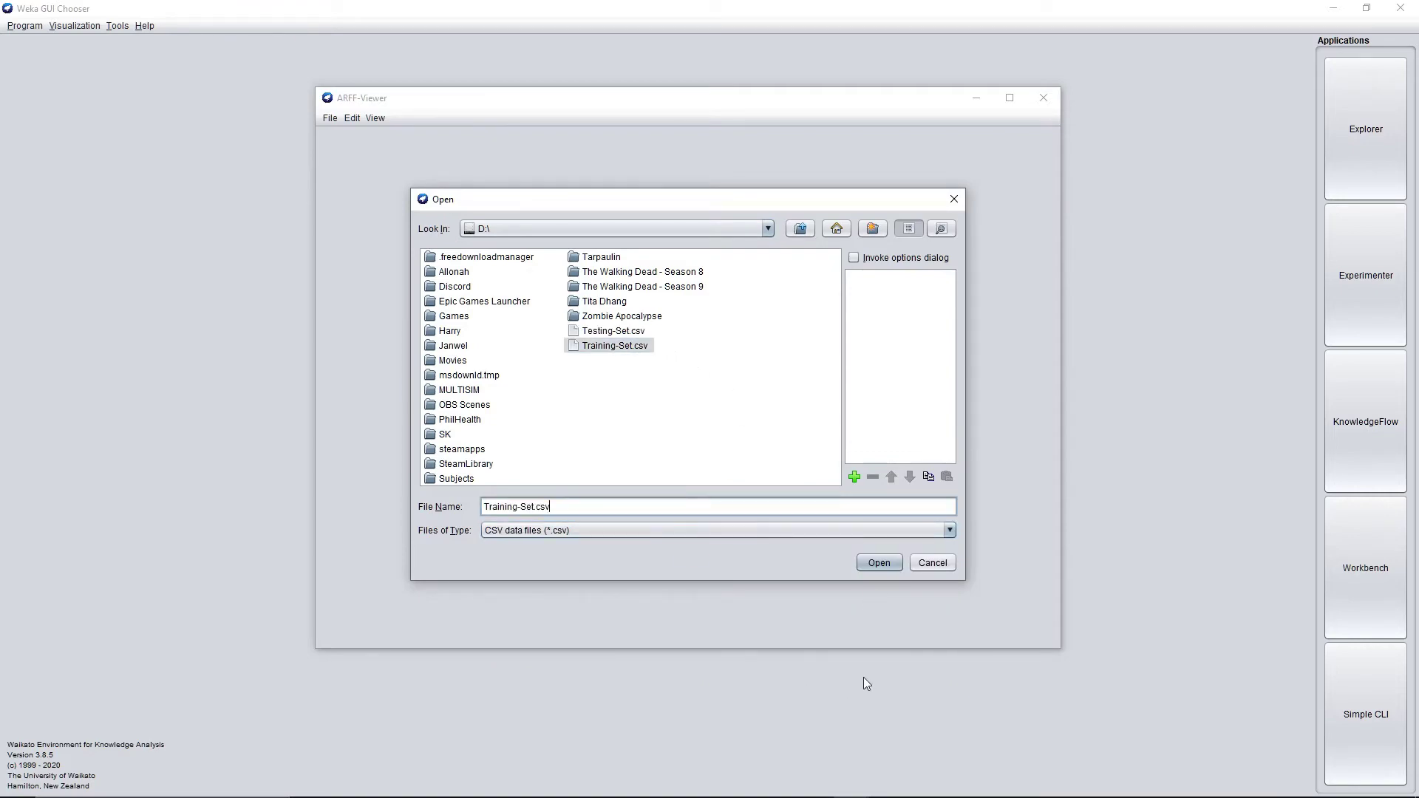
pyautogui.press('Return')
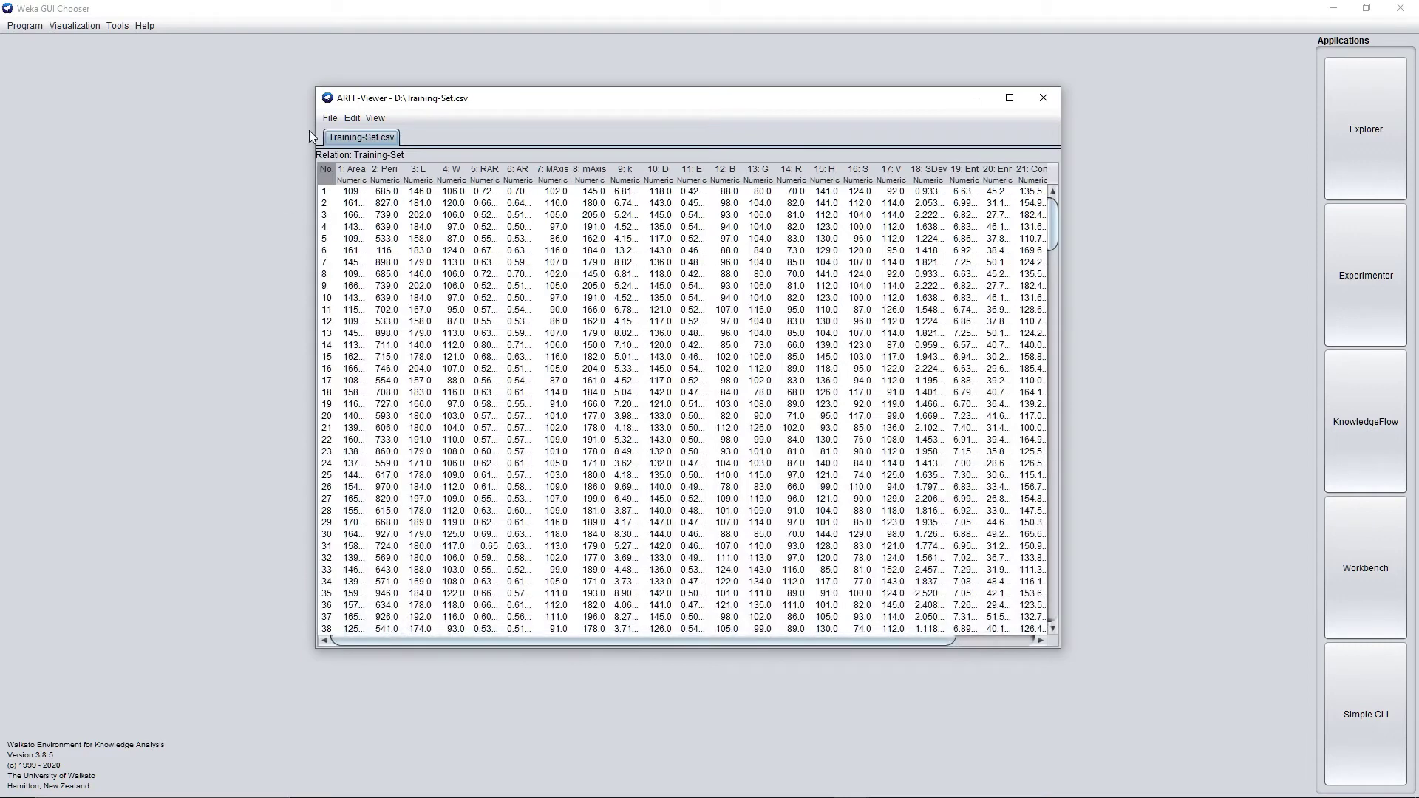
# Save the training data as an ARFF file named Training-Set on drive D
pyautogui.click(330, 118)
pyautogui.click(374, 166)
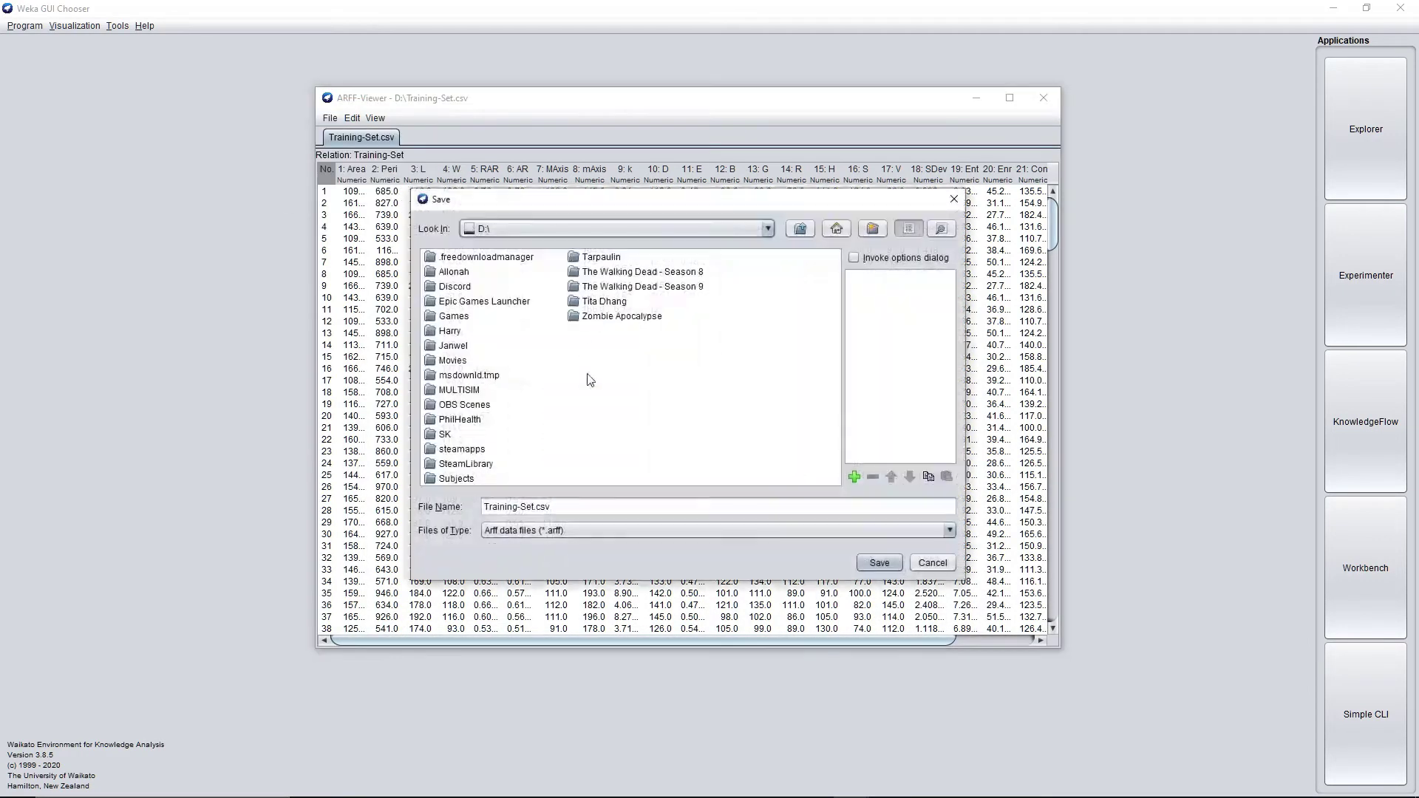
pyautogui.click(589, 510)
pyautogui.press('BackSpace')
pyautogui.press('BackSpace')
pyautogui.press('BackSpace')
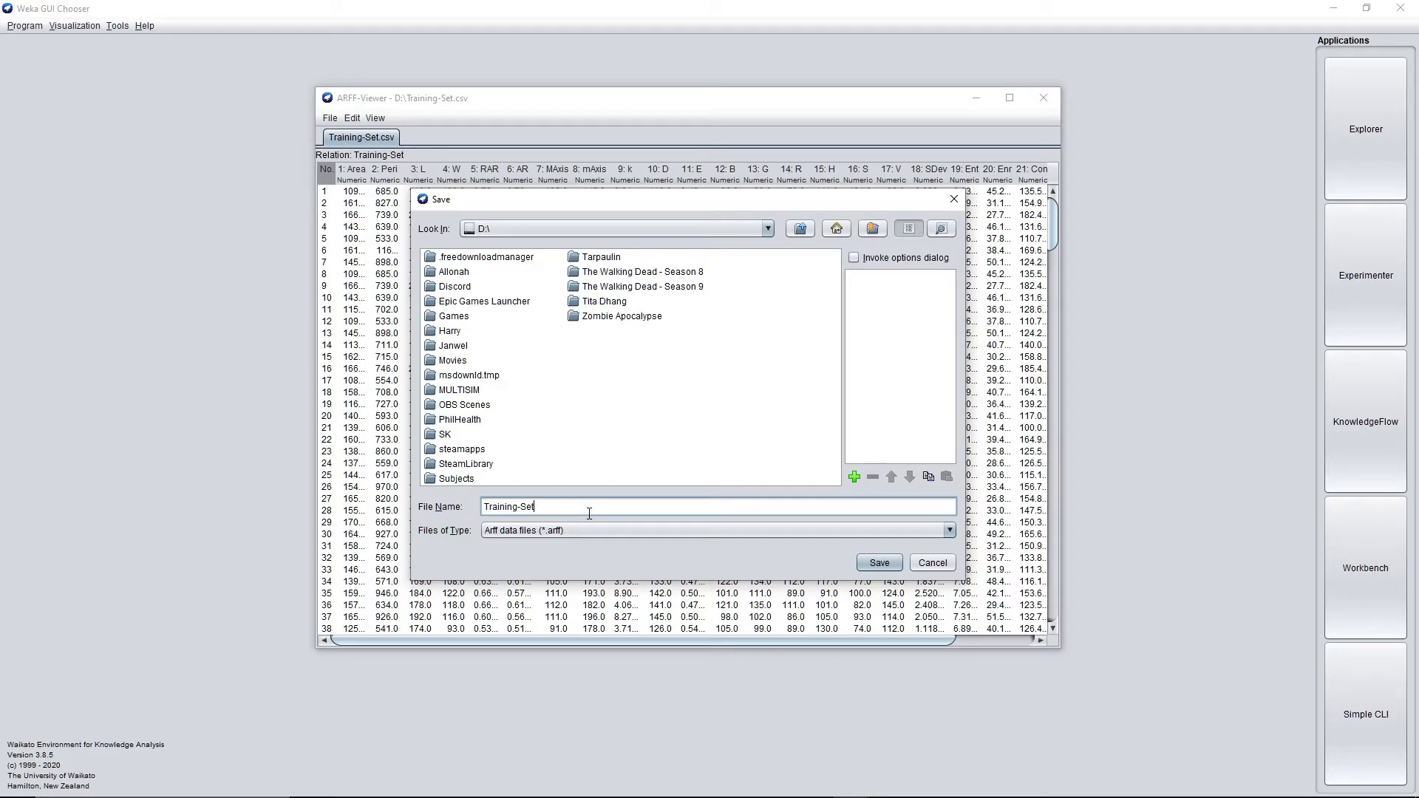
pyautogui.click(878, 563)
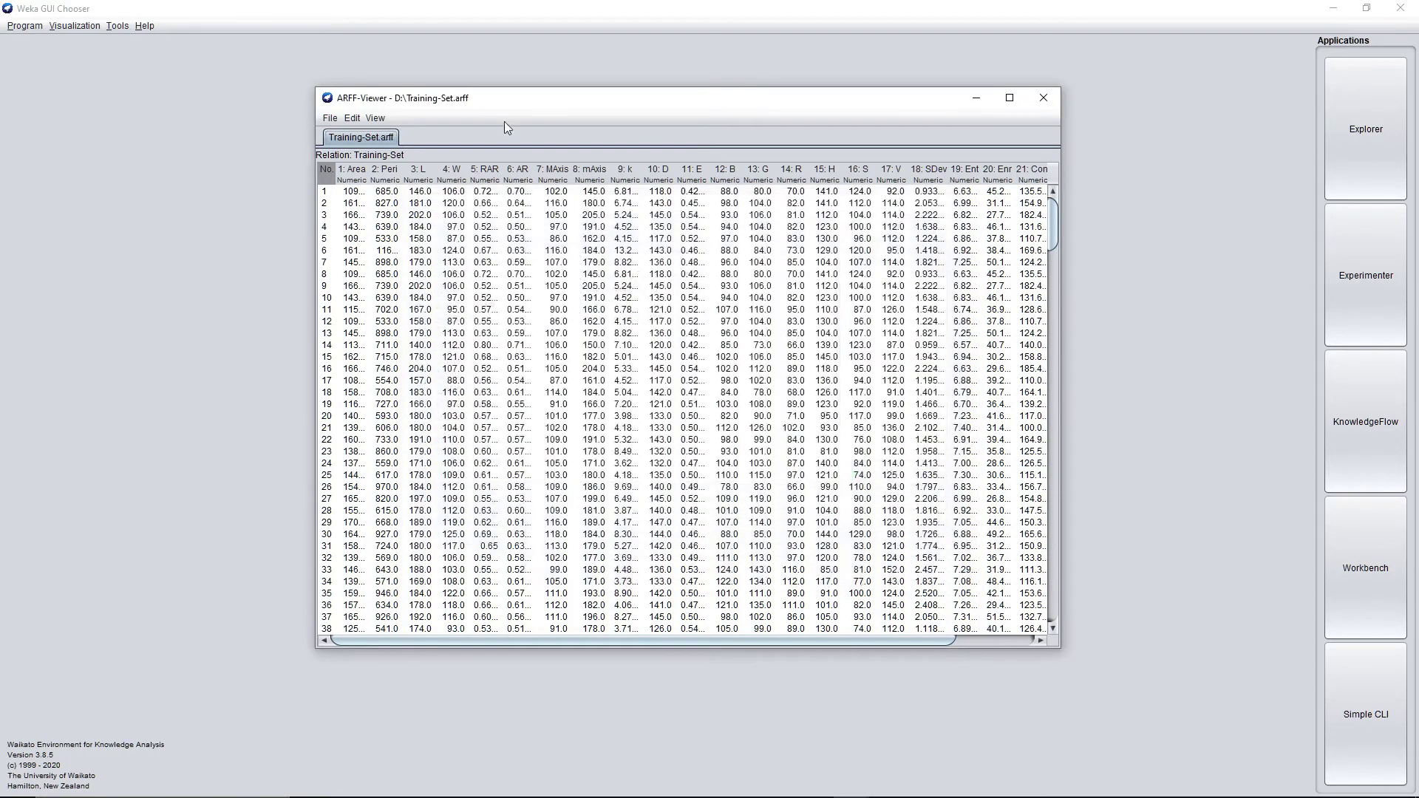
# Open Testing-Set.csv from drive D in the viewer, using the CSV file type
pyautogui.click(330, 118)
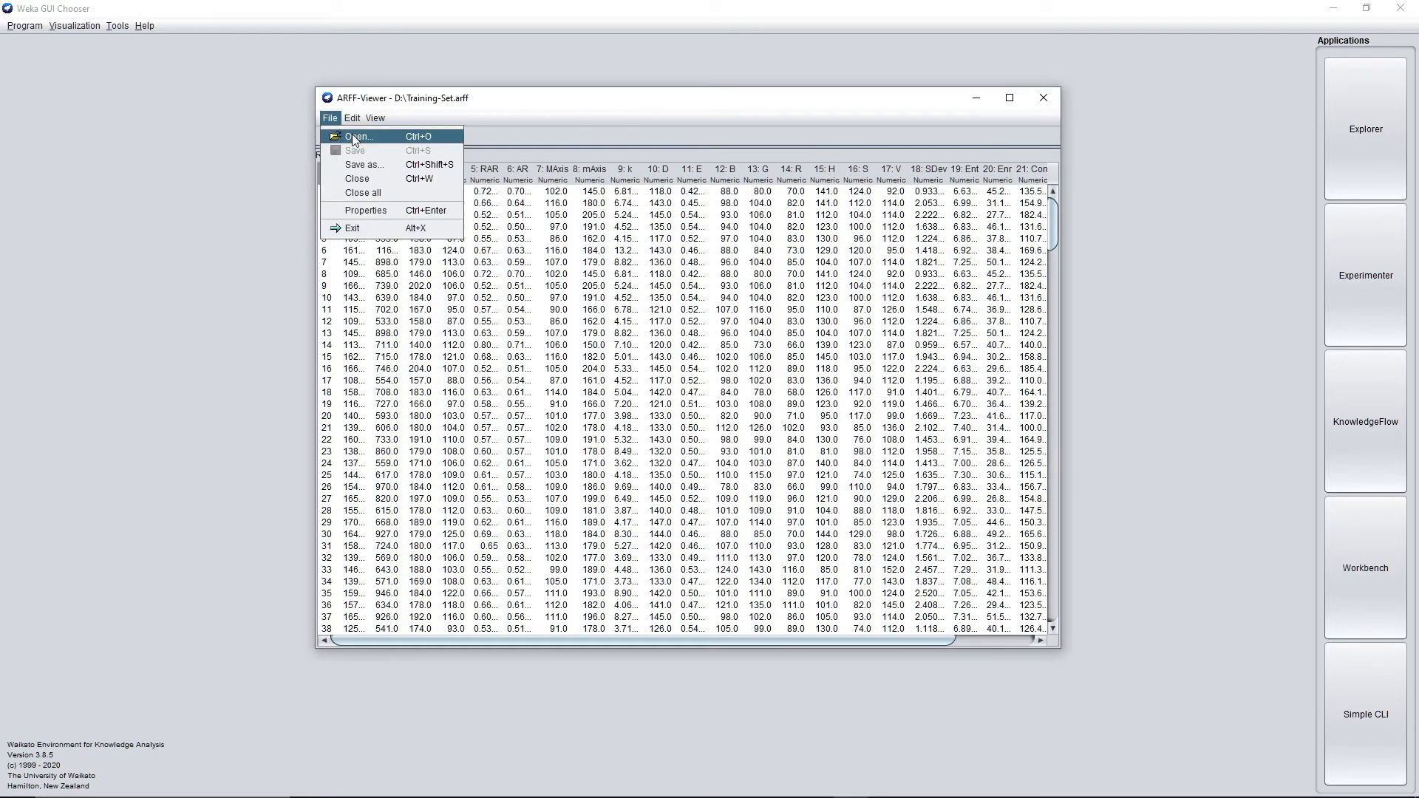
pyautogui.click(348, 136)
pyautogui.click(614, 530)
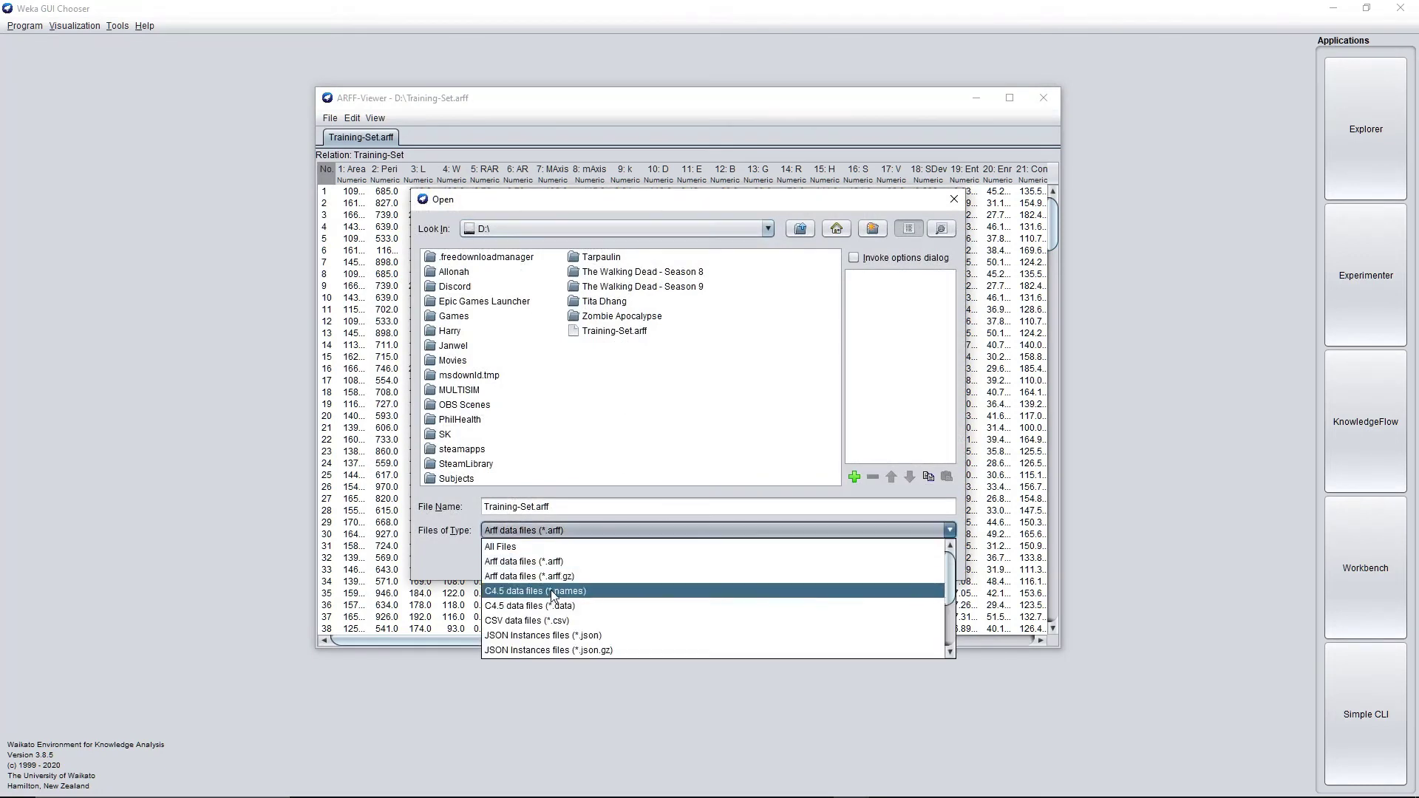
pyautogui.click(552, 621)
pyautogui.click(625, 331)
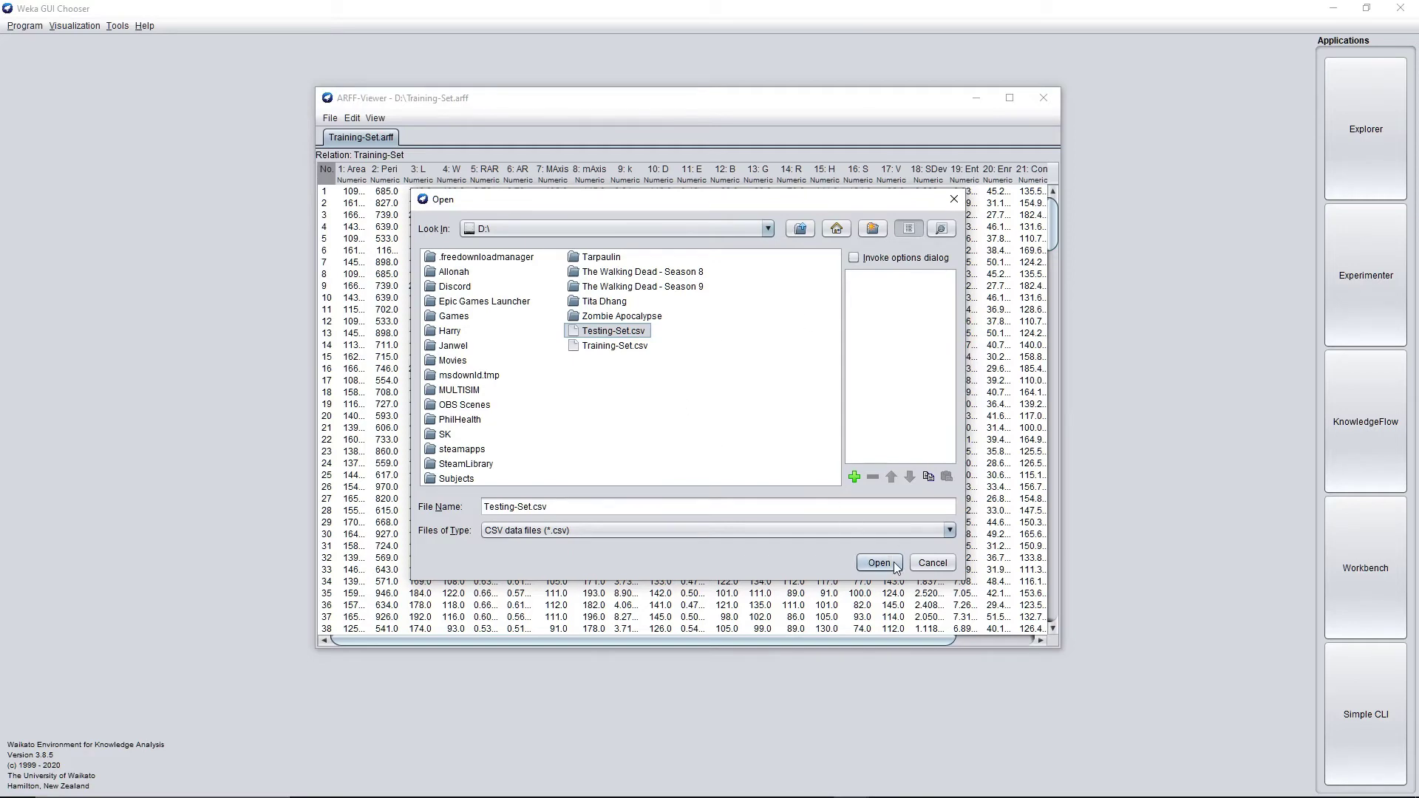
pyautogui.click(887, 562)
# Save the testing data as Testing-Set.arff and close the ArffViewer window
pyautogui.click(329, 118)
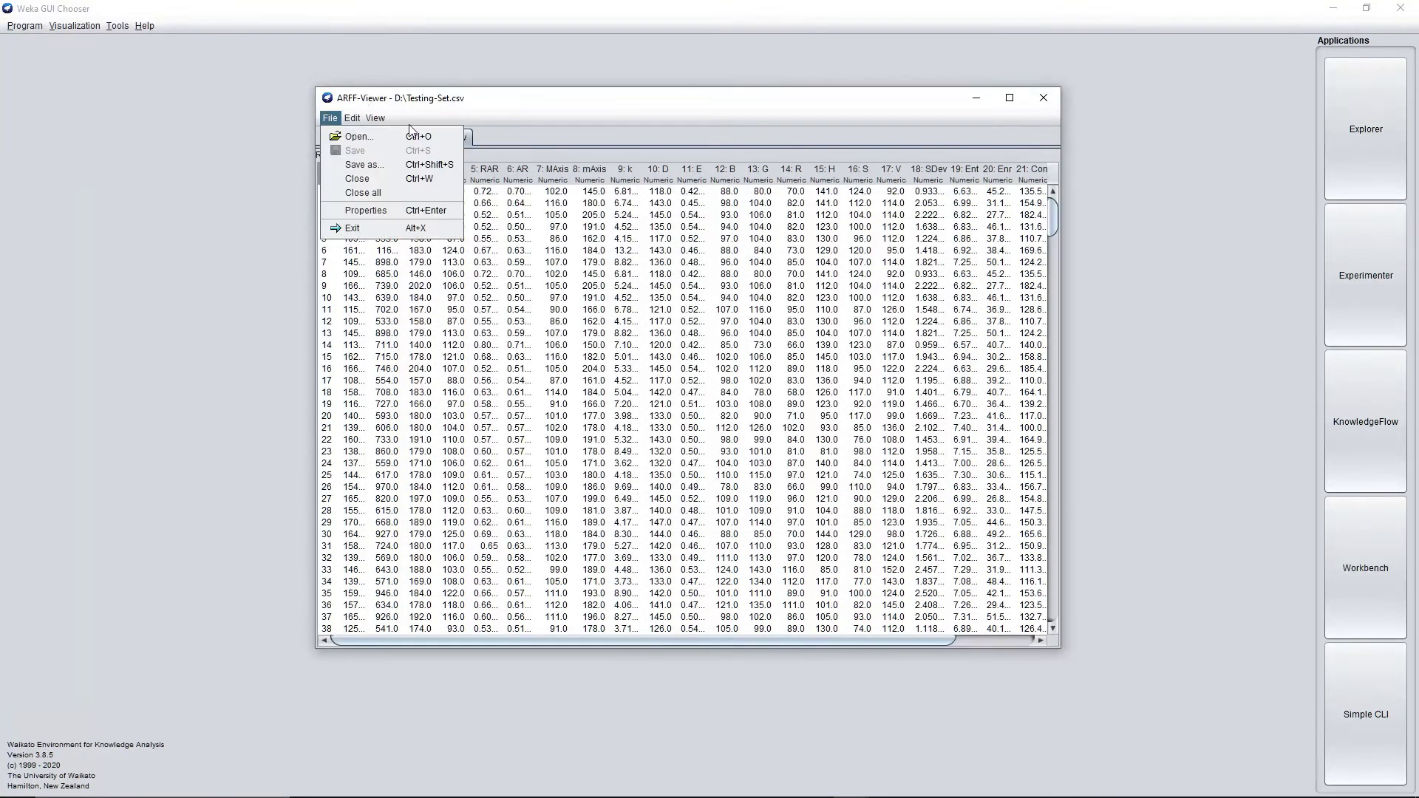
pyautogui.click(354, 170)
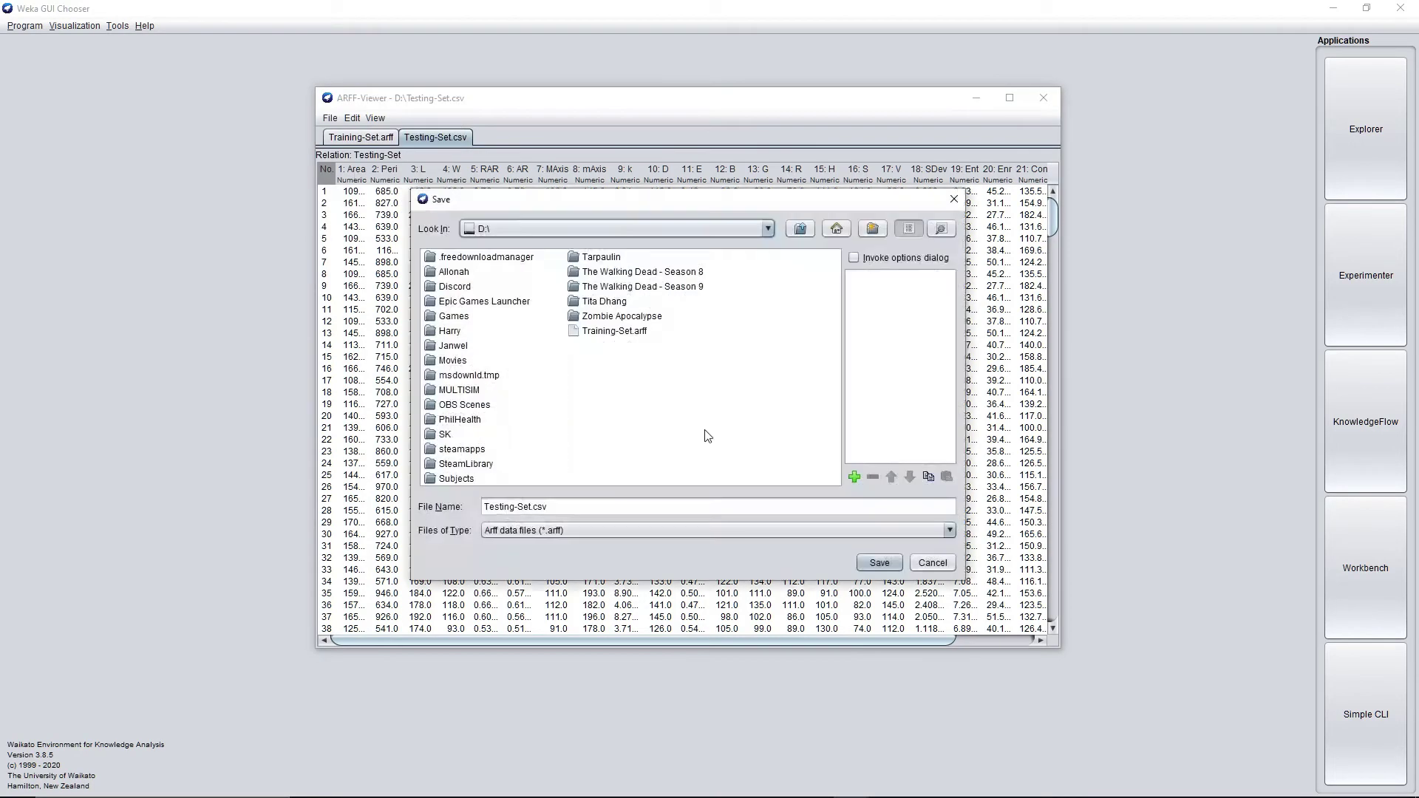
pyautogui.click(564, 507)
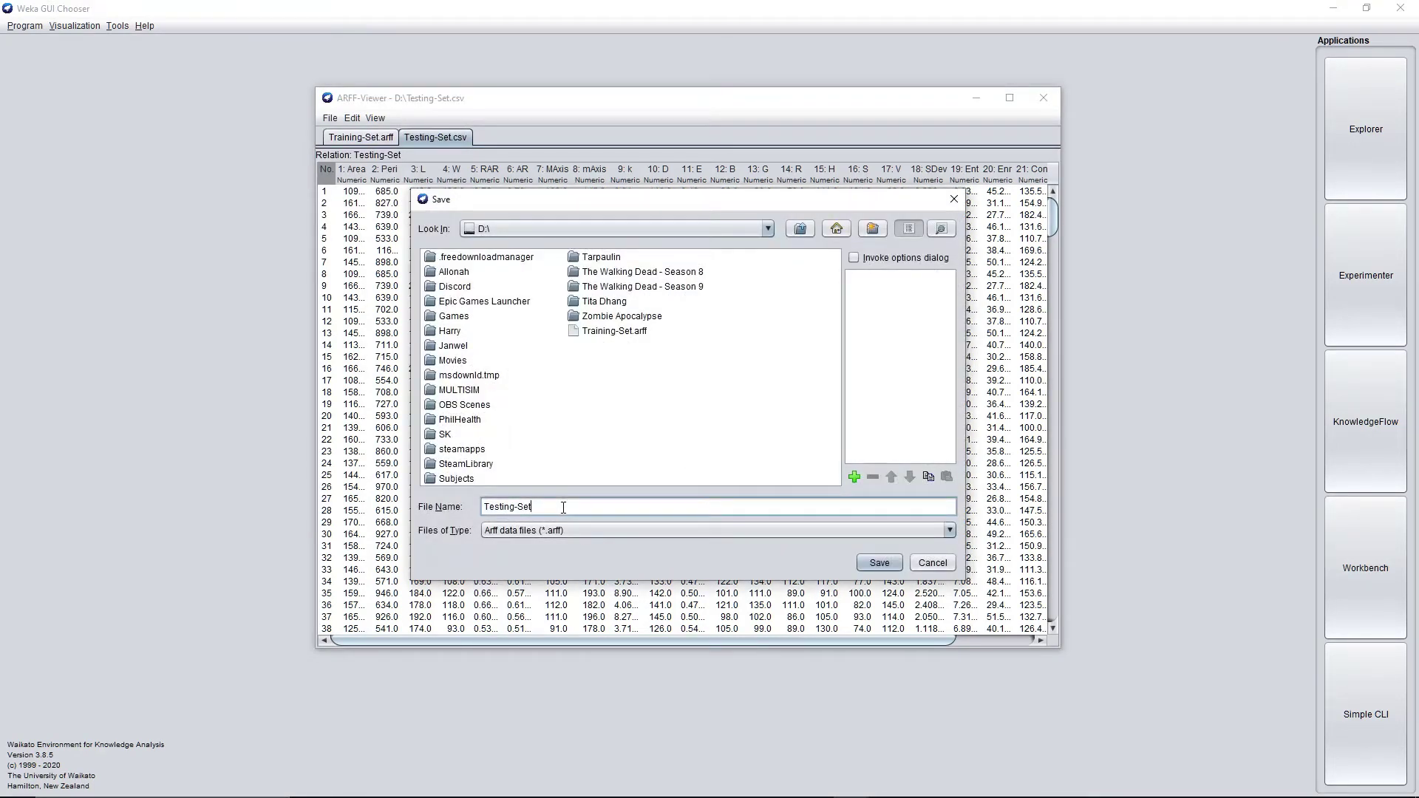
pyautogui.click(878, 562)
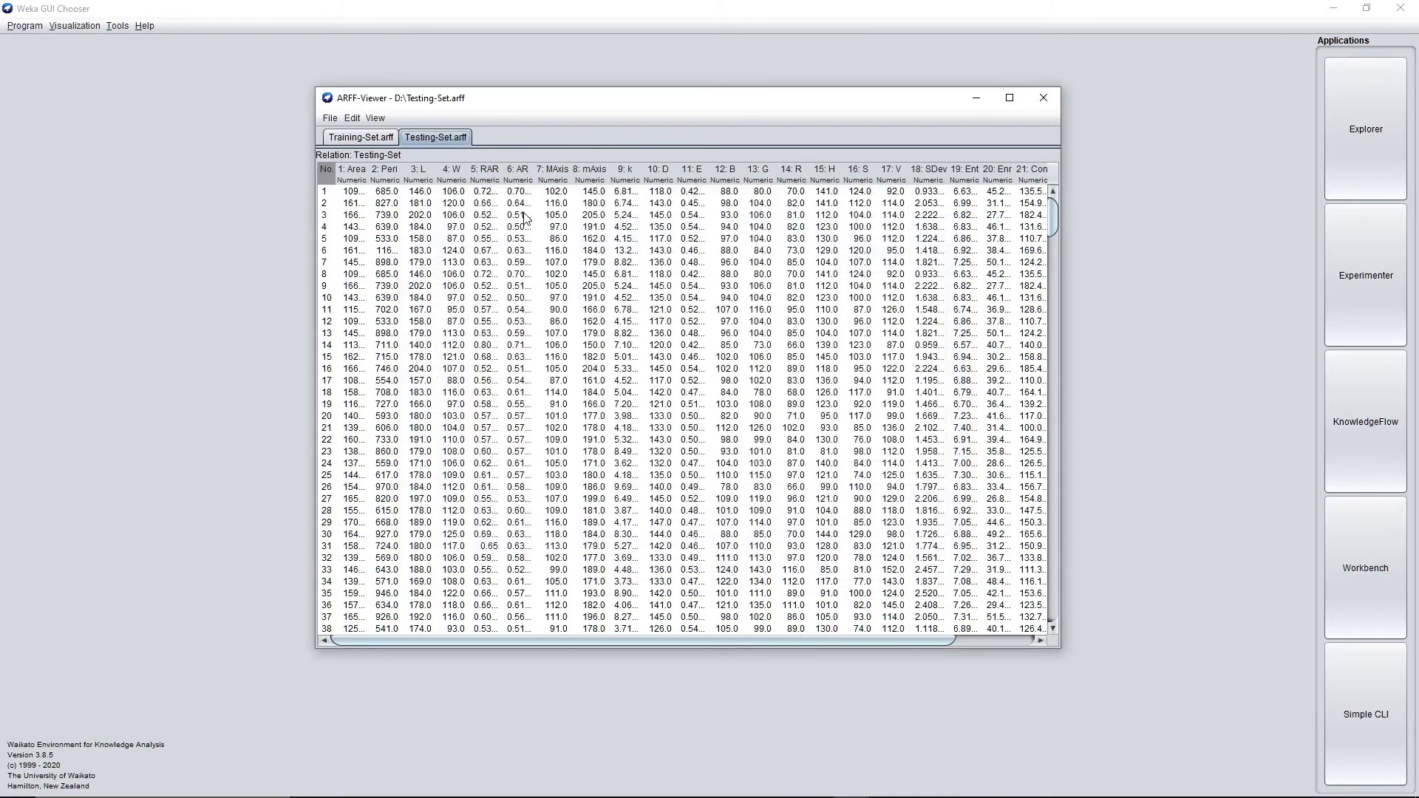
pyautogui.click(1043, 99)
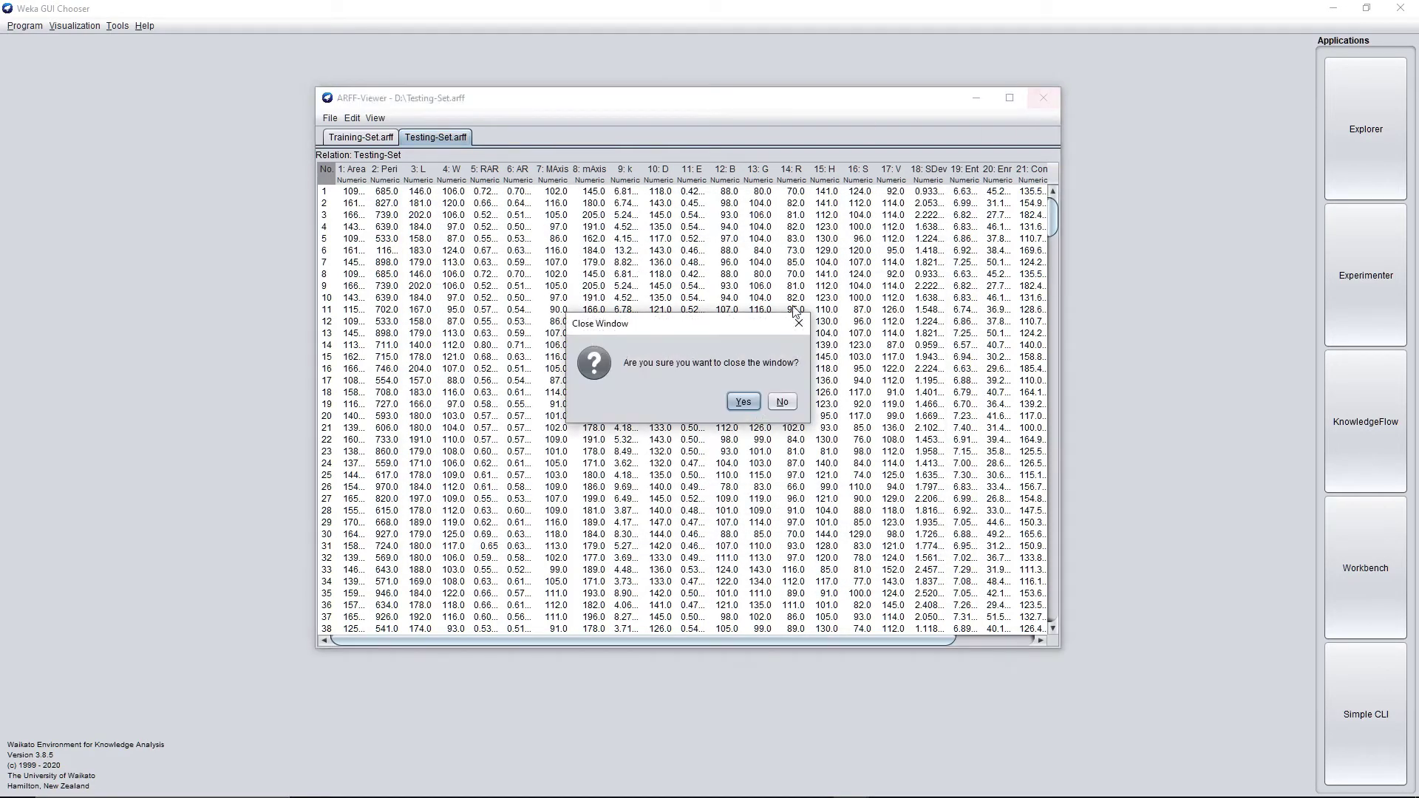
# Confirm closing the viewer, launch the Explorer and browse its open-file window to drive D with ARFF type
pyautogui.click(745, 403)
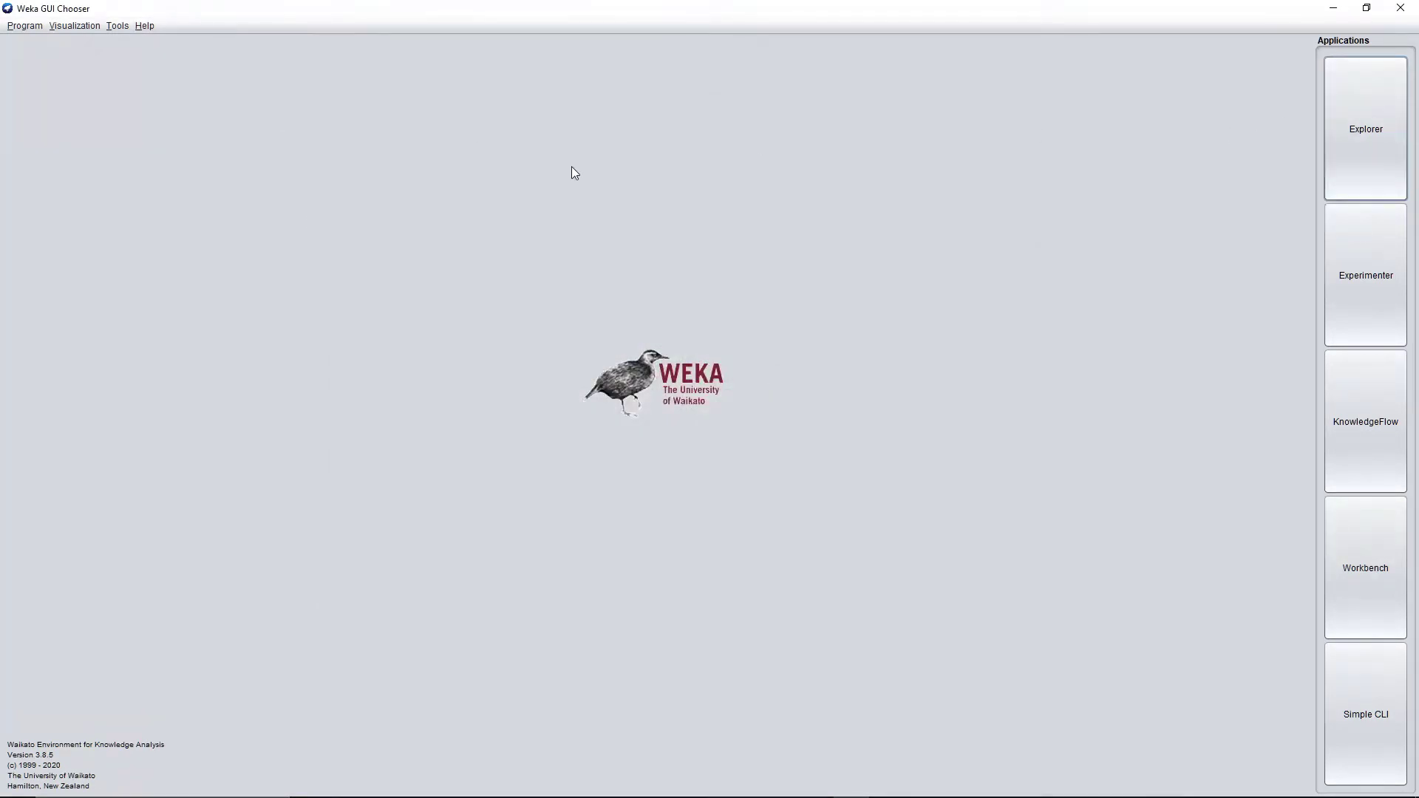
pyautogui.click(1335, 173)
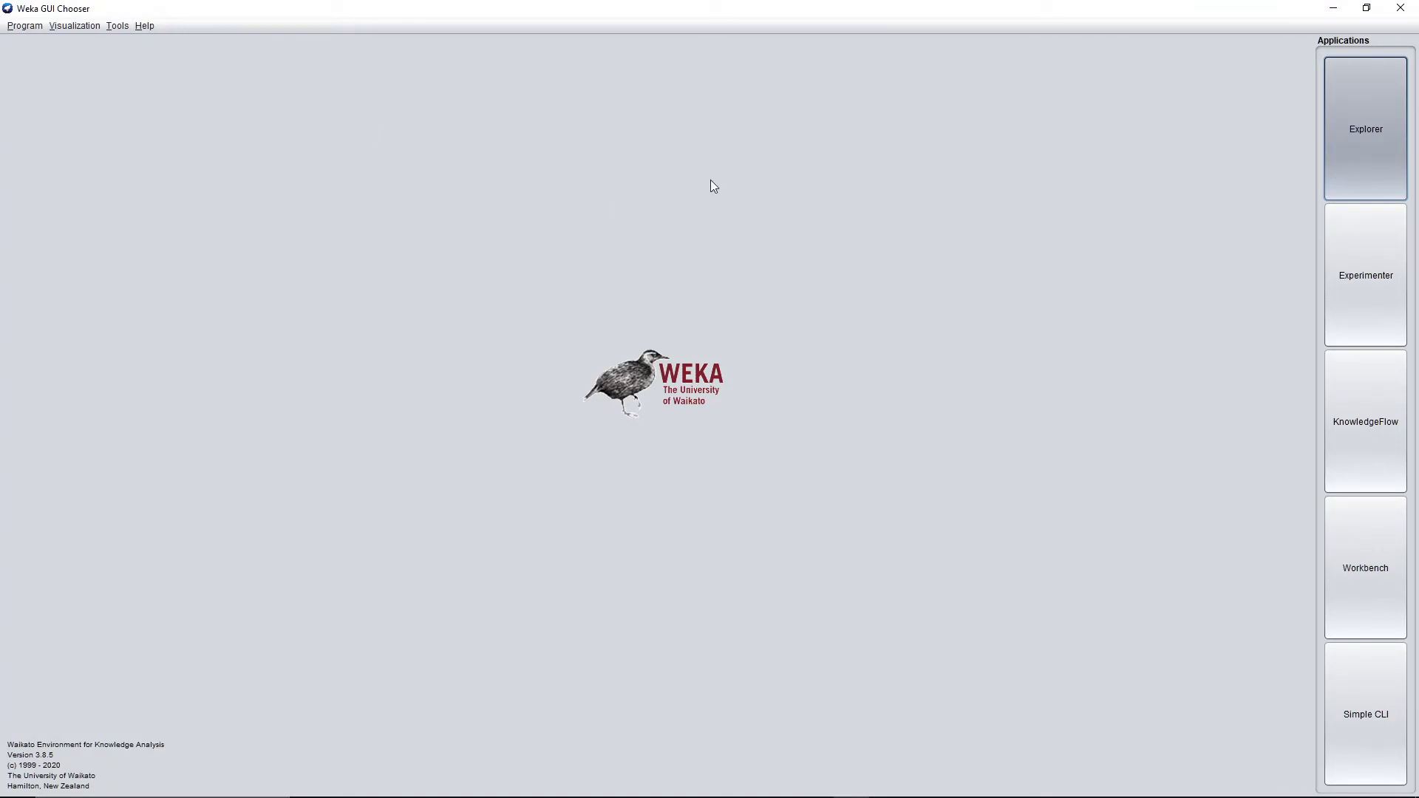
pyautogui.click(401, 183)
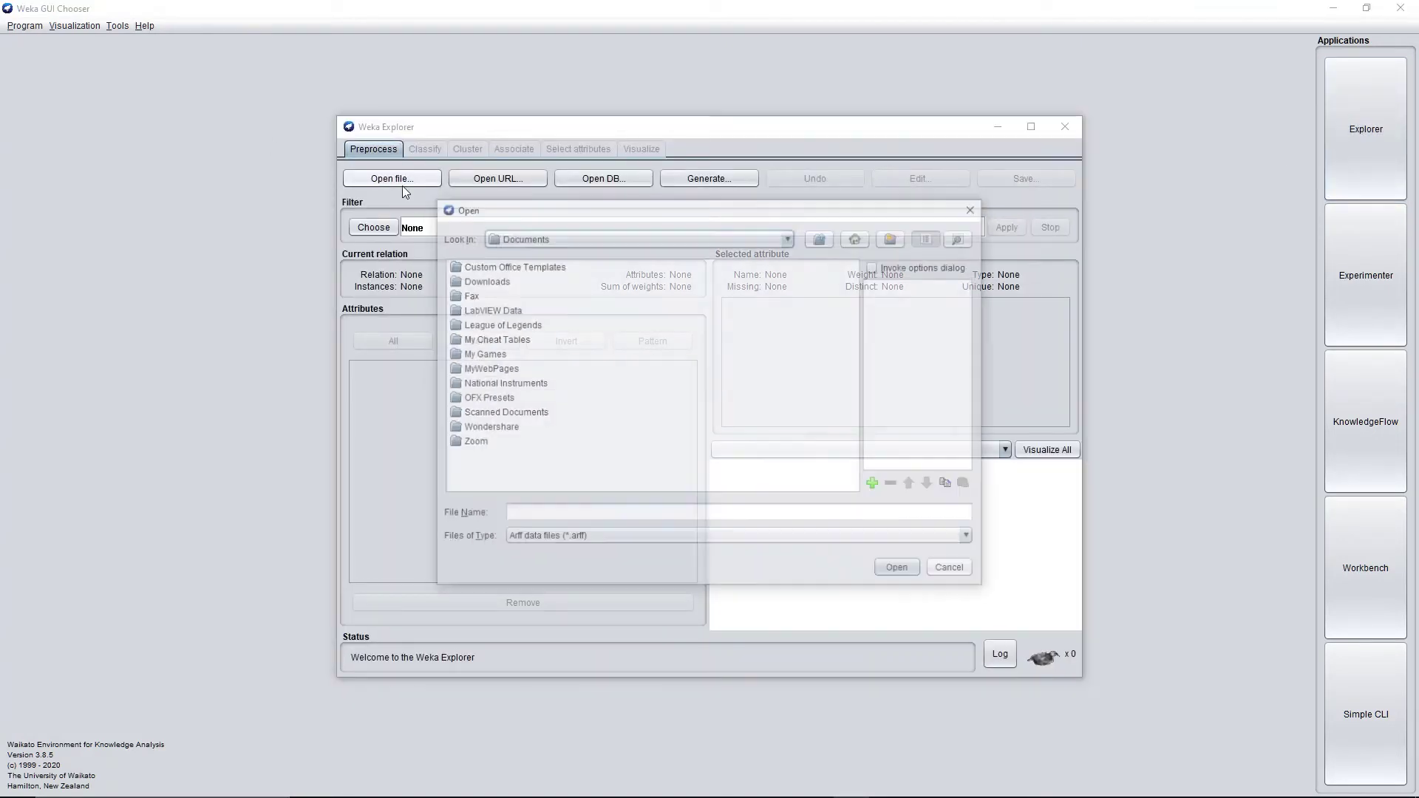
pyautogui.click(790, 237)
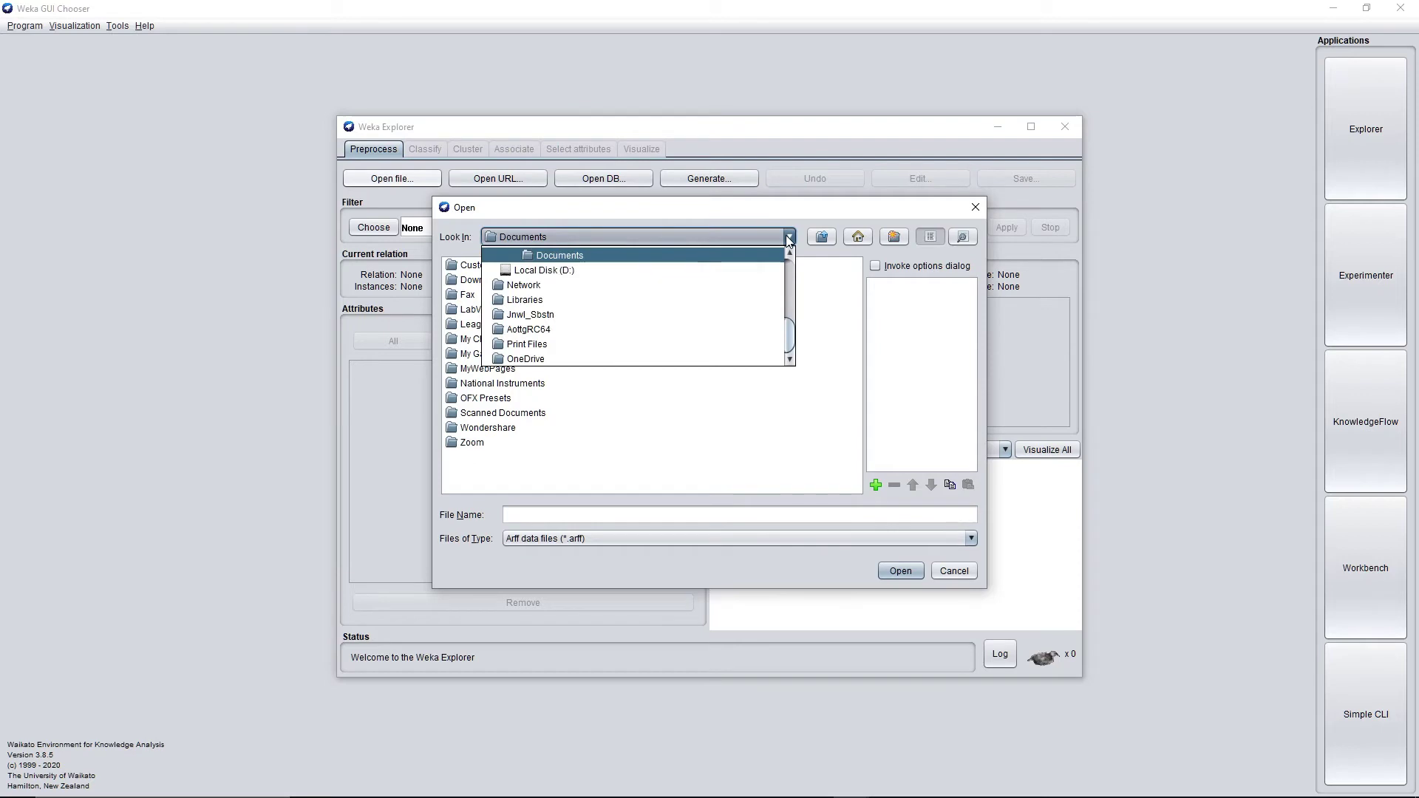
pyautogui.hotkey('alt', 'Tab')
pyautogui.press('Tab')
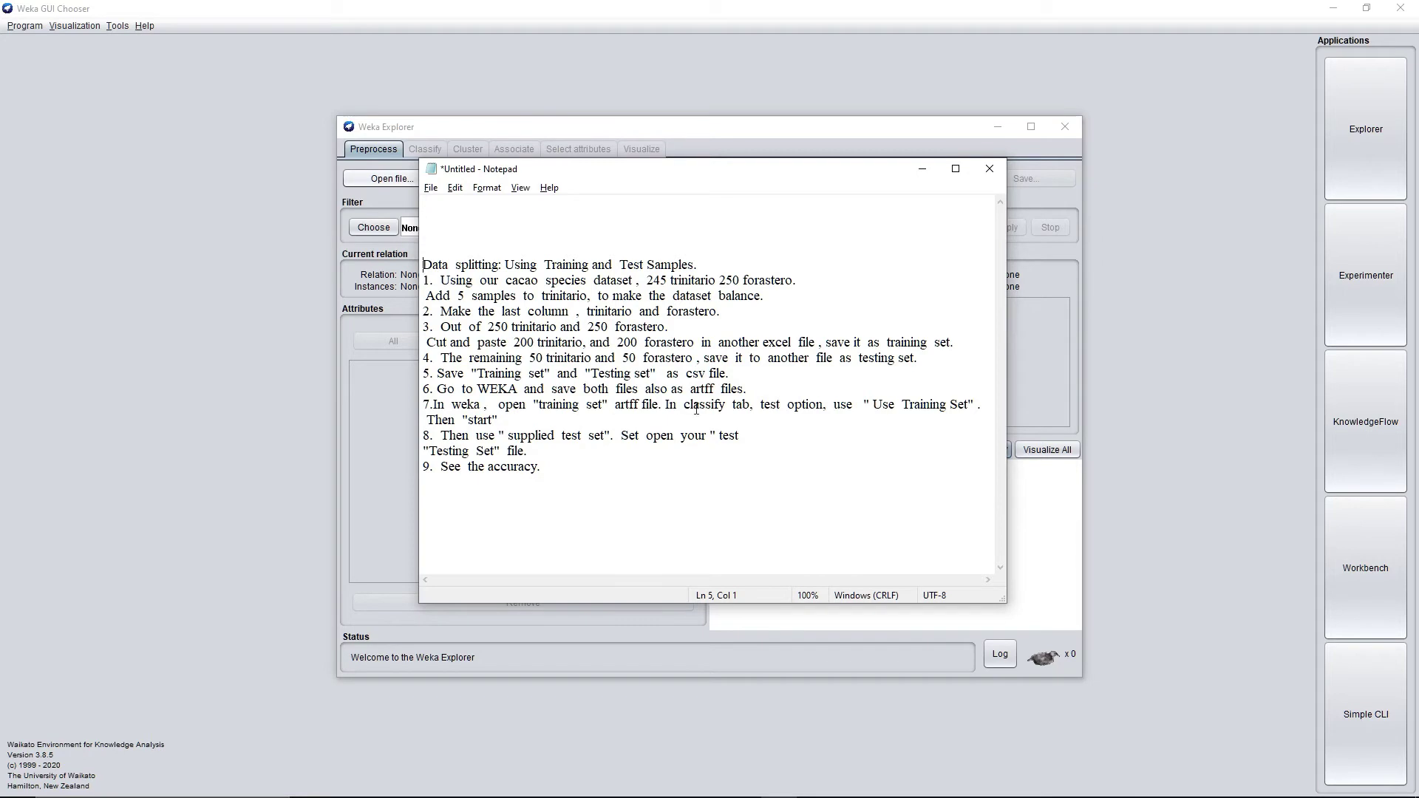
pyautogui.hotkey('alt', 'Tab')
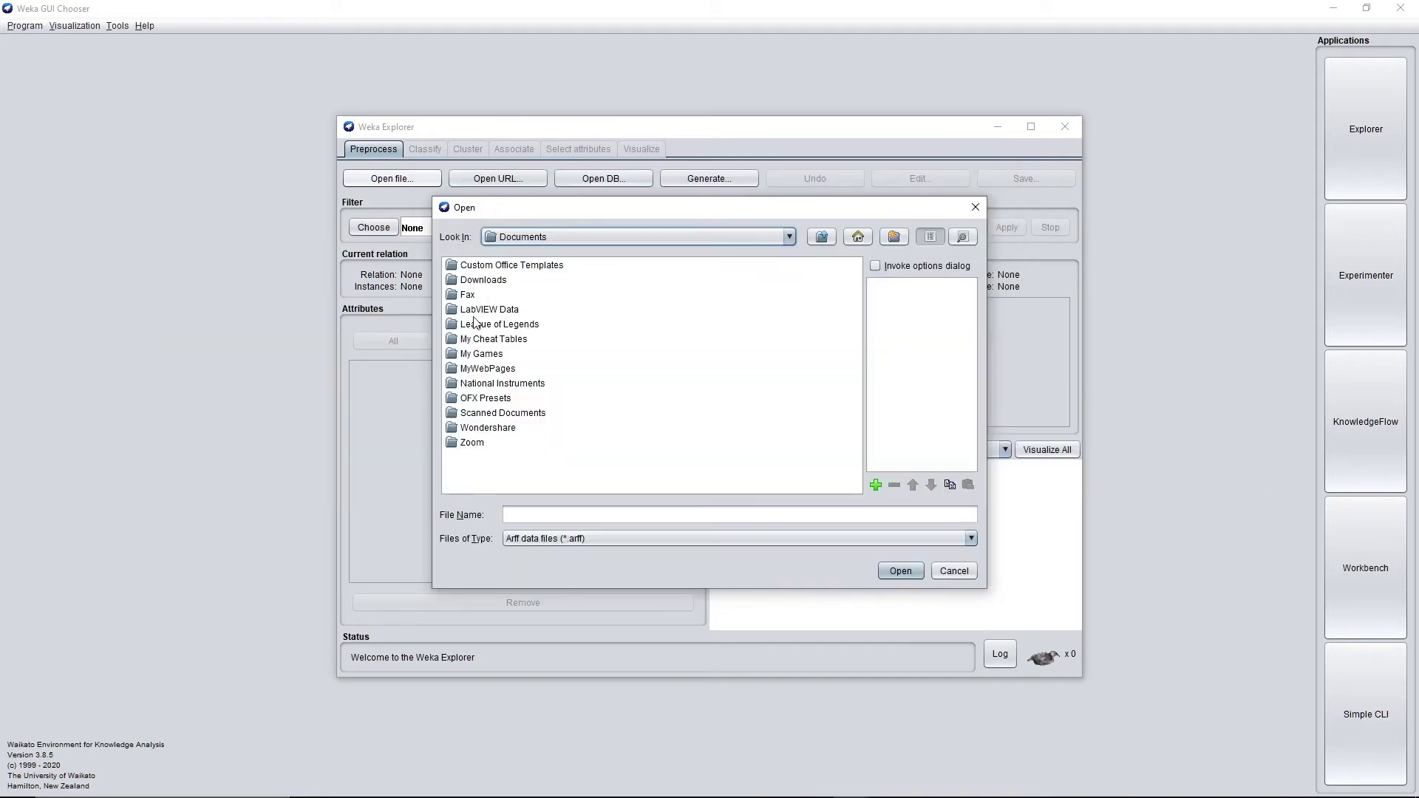
pyautogui.click(561, 539)
pyautogui.click(547, 555)
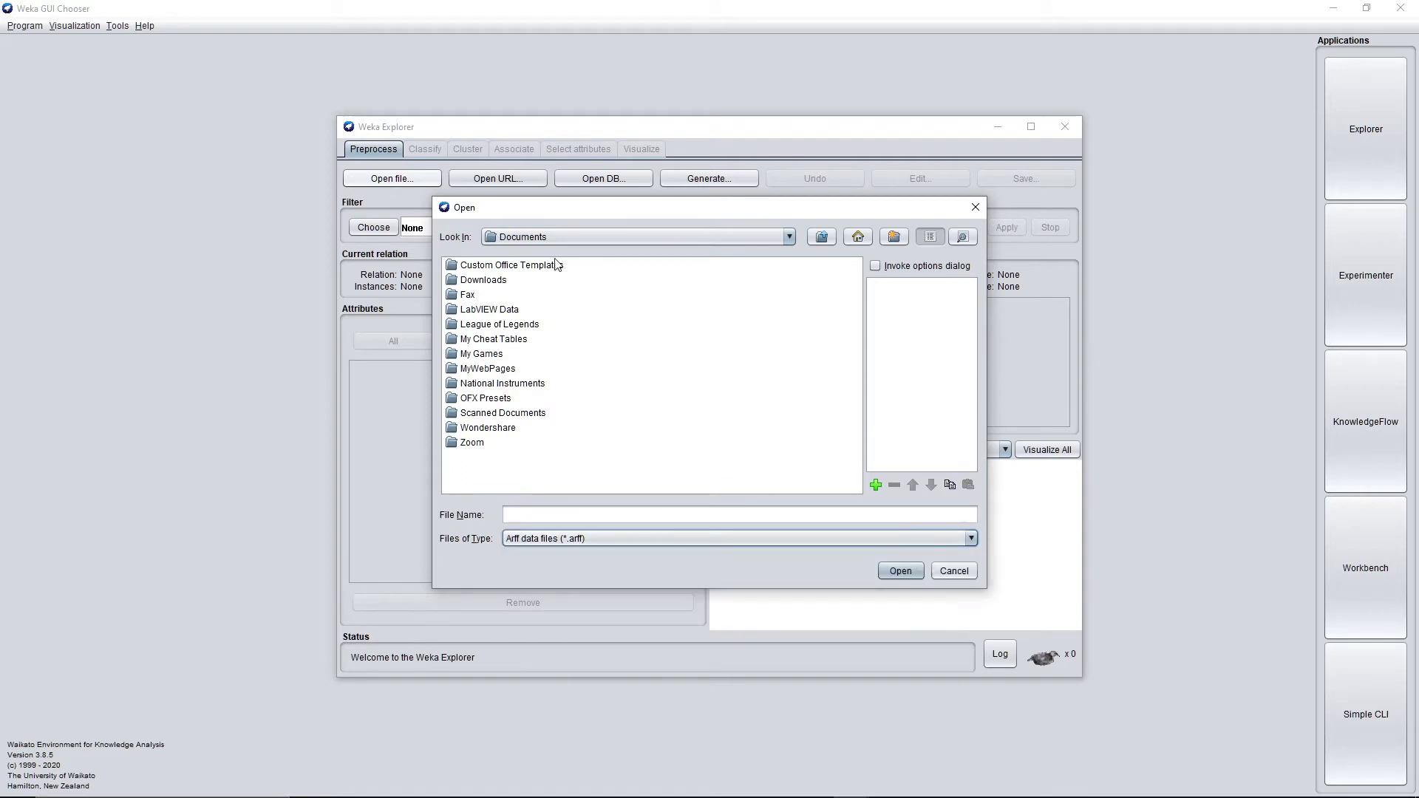
pyautogui.click(787, 236)
pyautogui.click(562, 270)
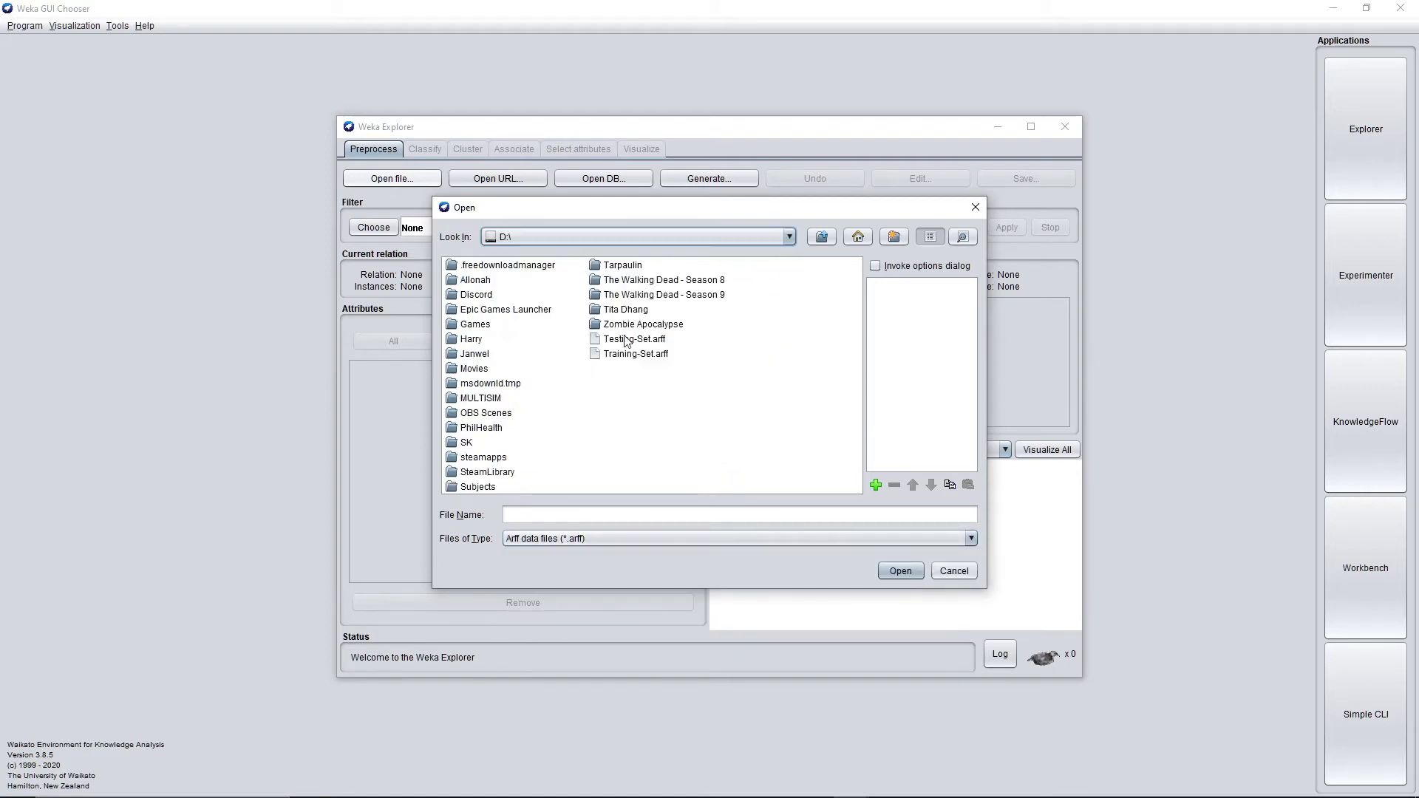
# Load Training-Set.arff into the Explorer and maximize the window
pyautogui.click(634, 355)
pyautogui.click(901, 571)
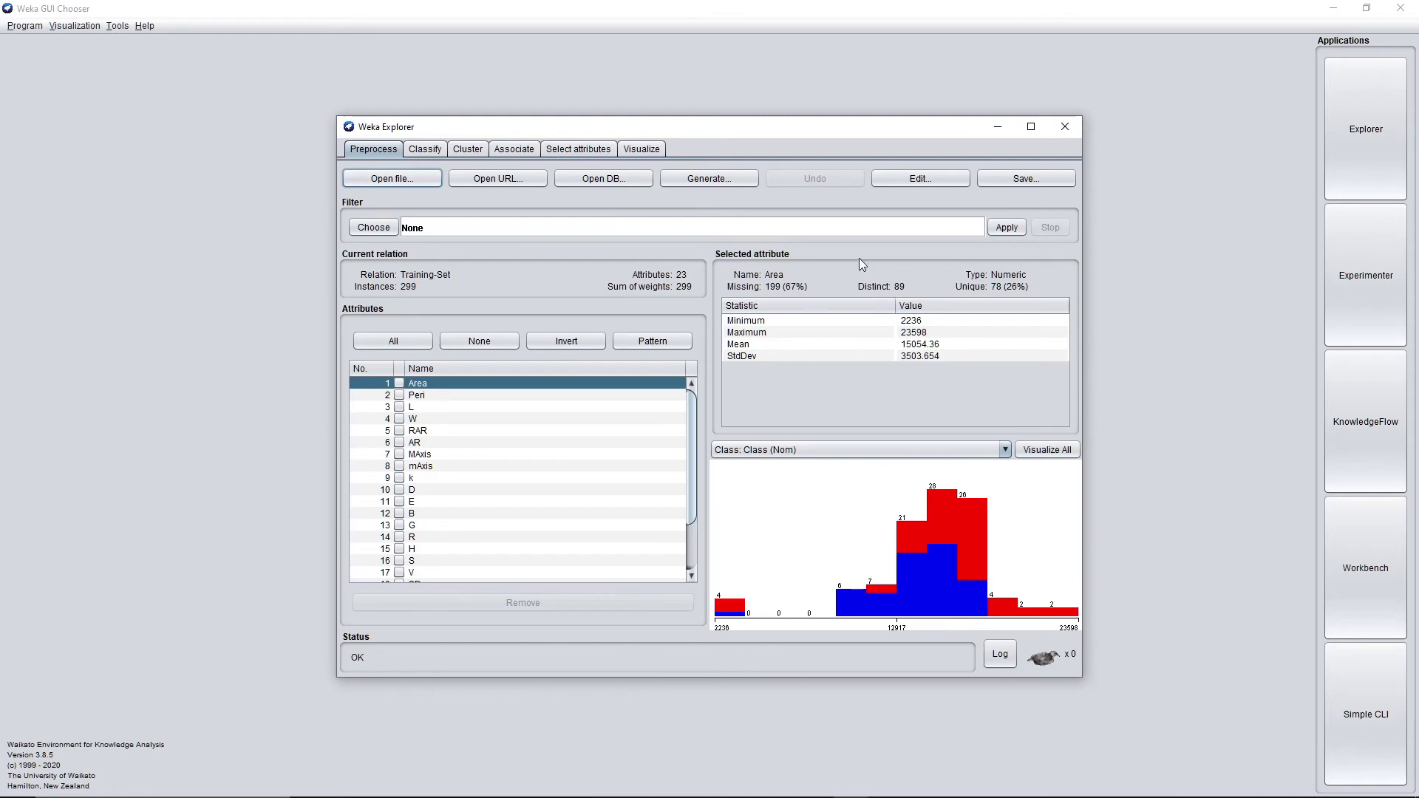
pyautogui.click(1030, 127)
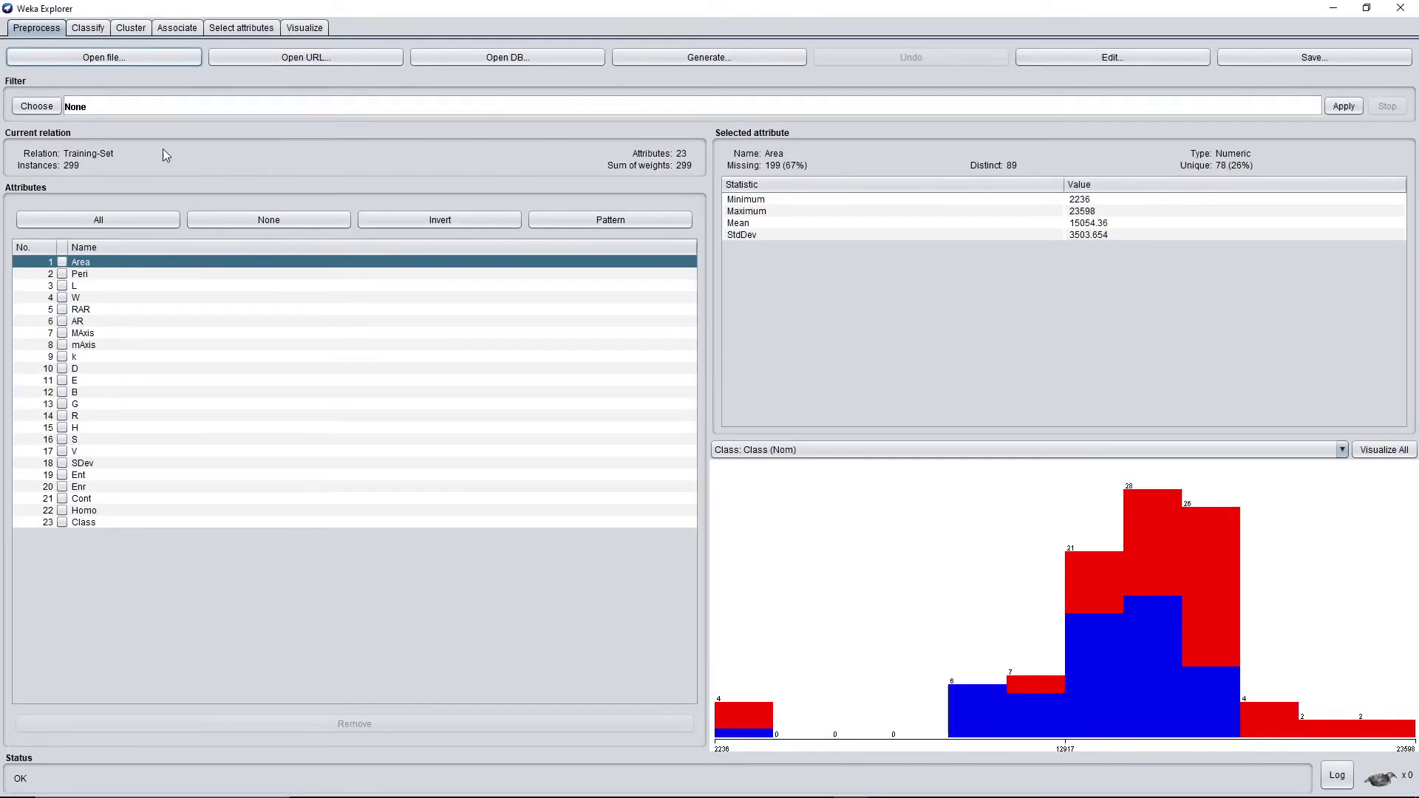
# On the Classify tab, evaluate on the training set and expand the lazy classifiers group
pyautogui.click(90, 27)
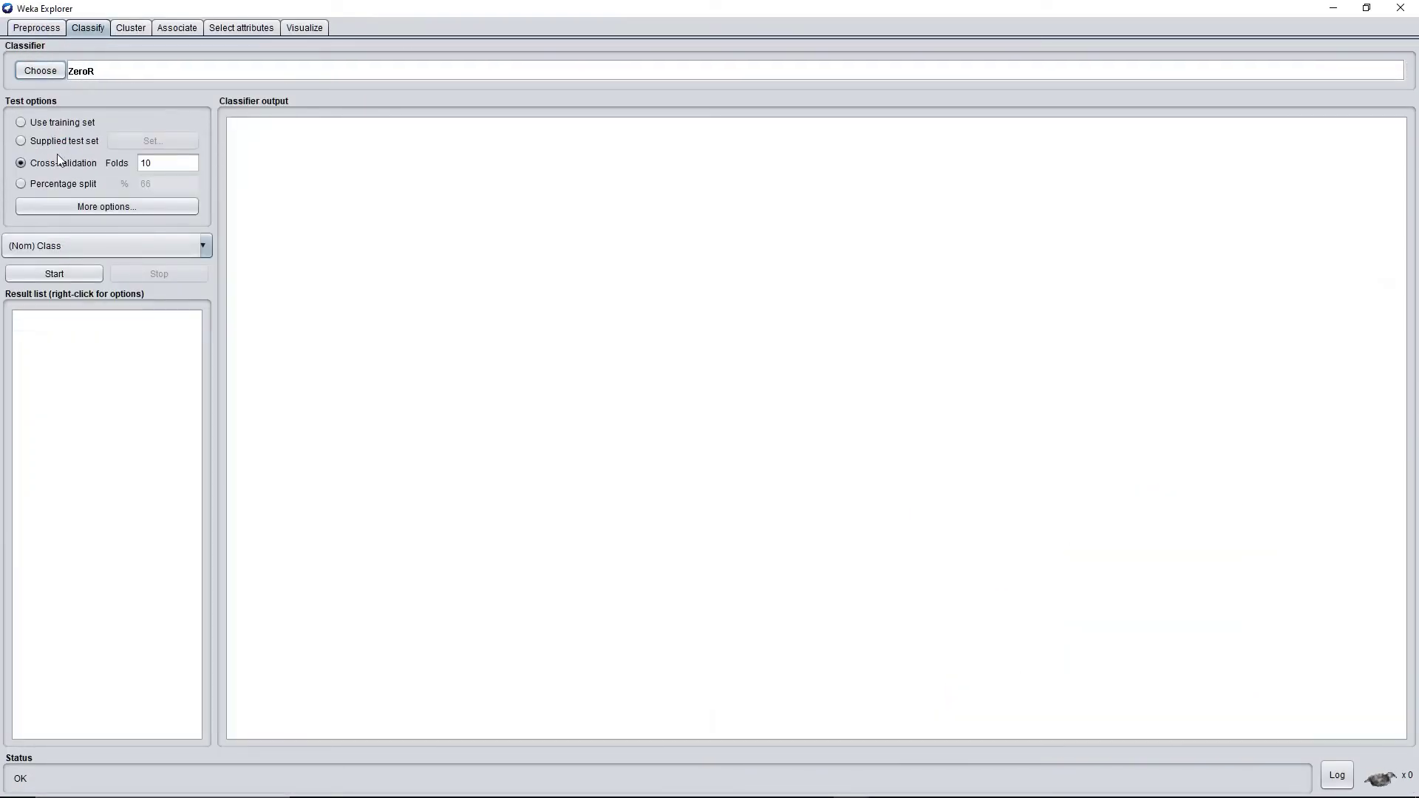
pyautogui.click(21, 122)
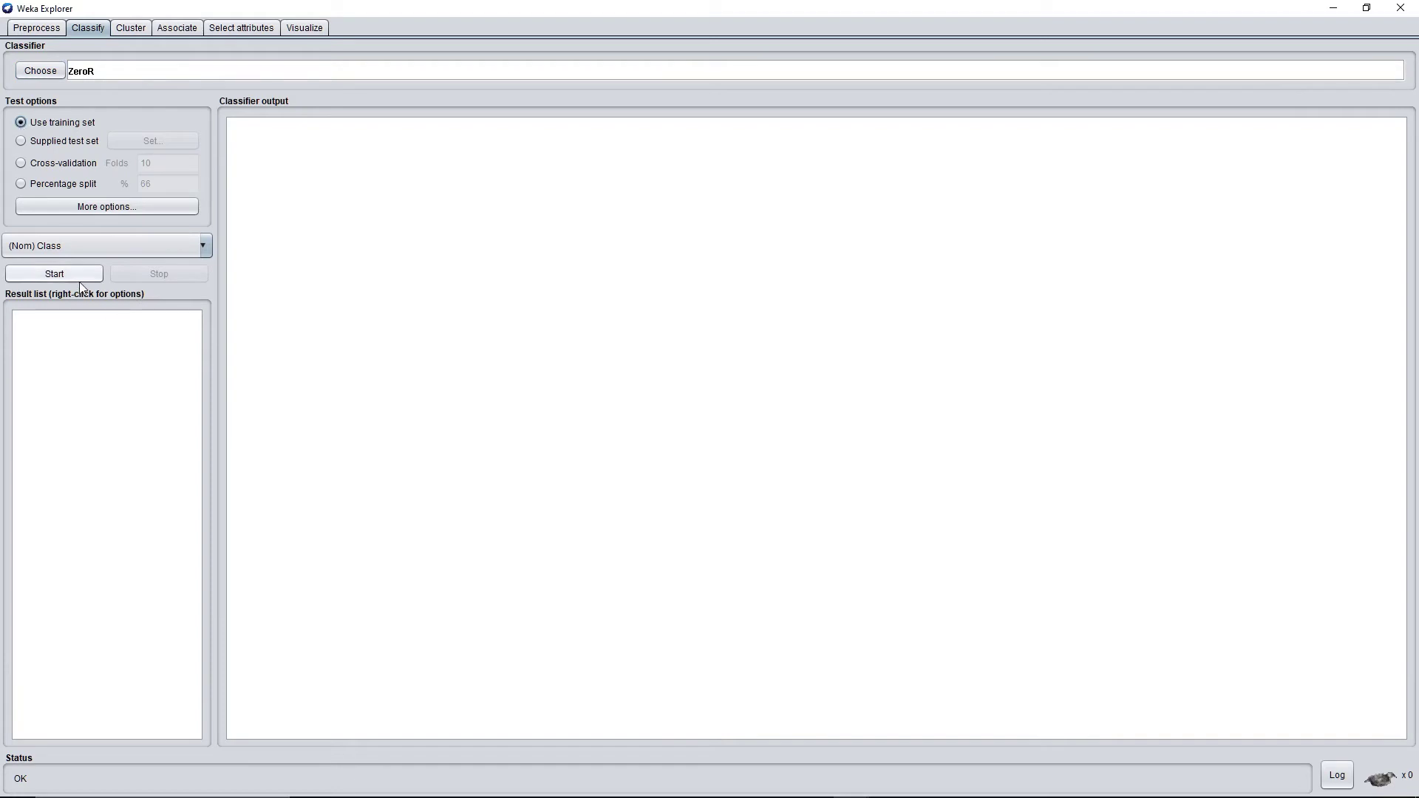
pyautogui.click(42, 72)
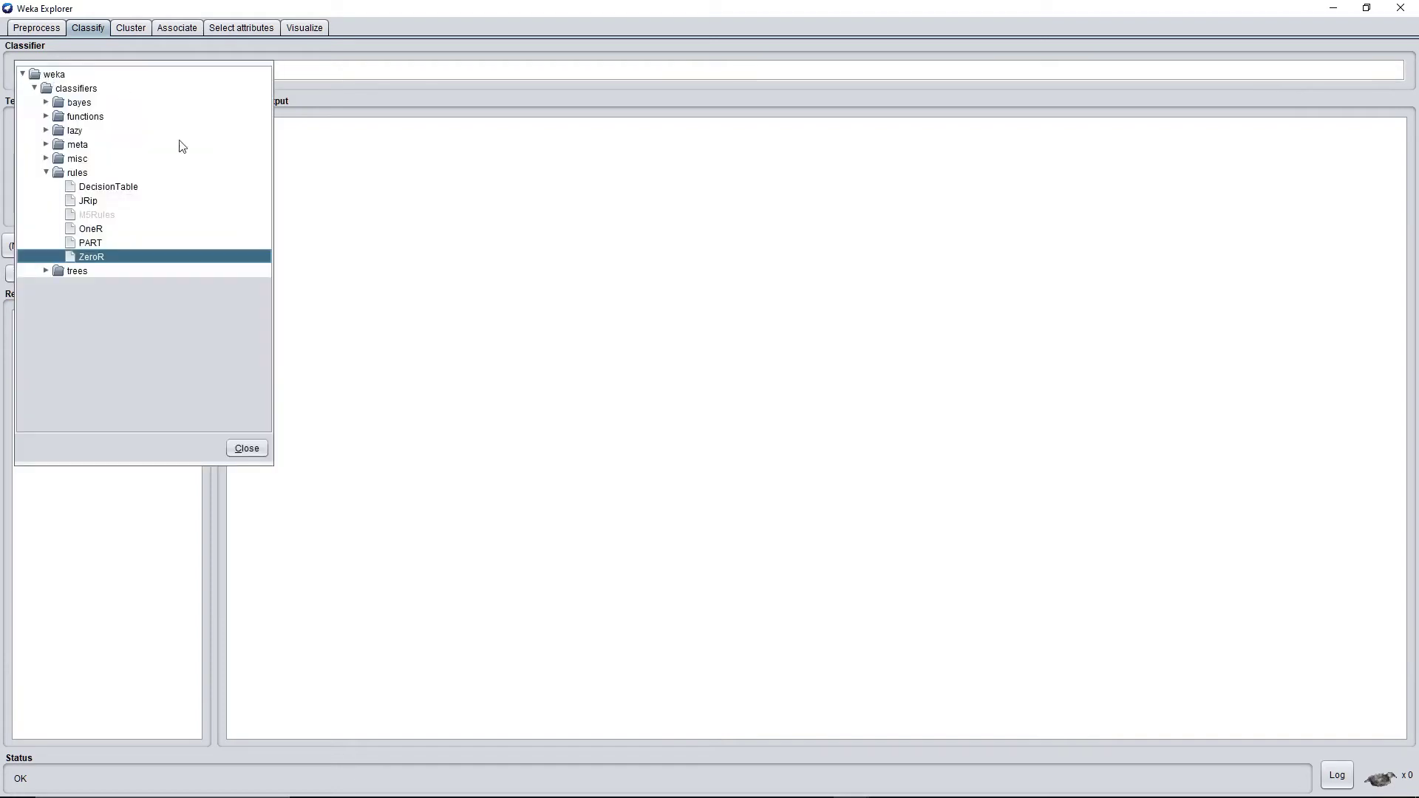
pyautogui.click(47, 172)
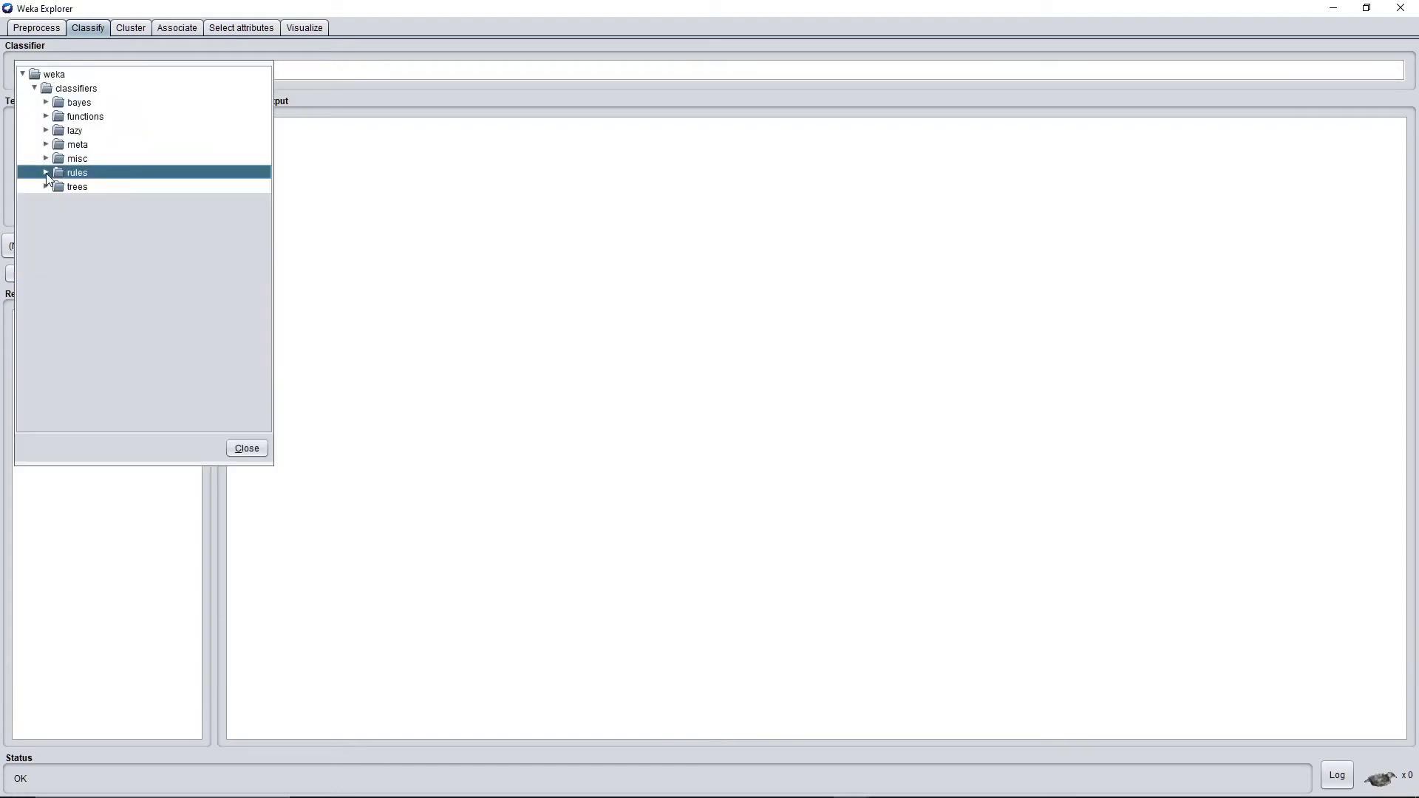
pyautogui.click(47, 132)
# Pick IBk, then run functions > Logistic on the training set, getting all 100 labelled instances correct
pyautogui.click(84, 144)
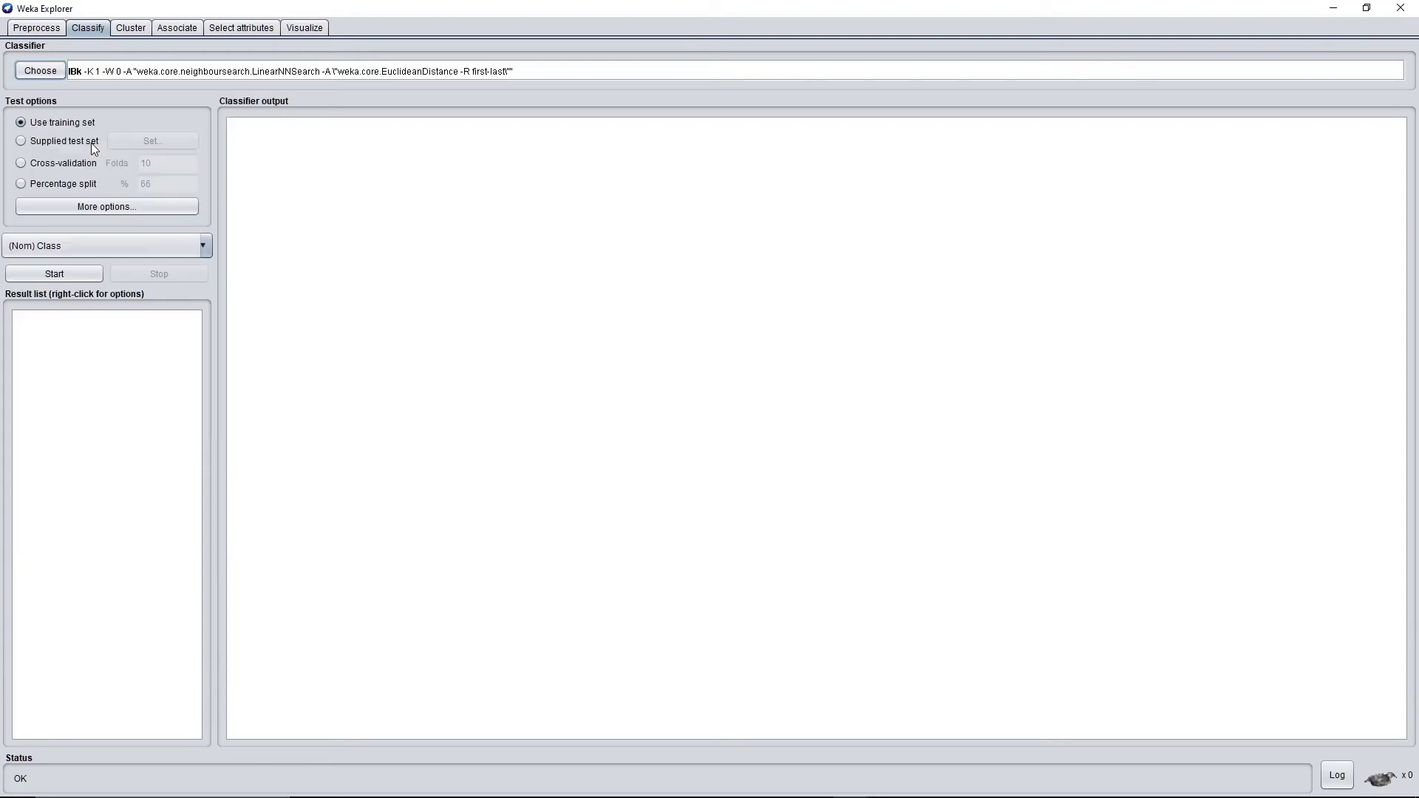
pyautogui.click(44, 71)
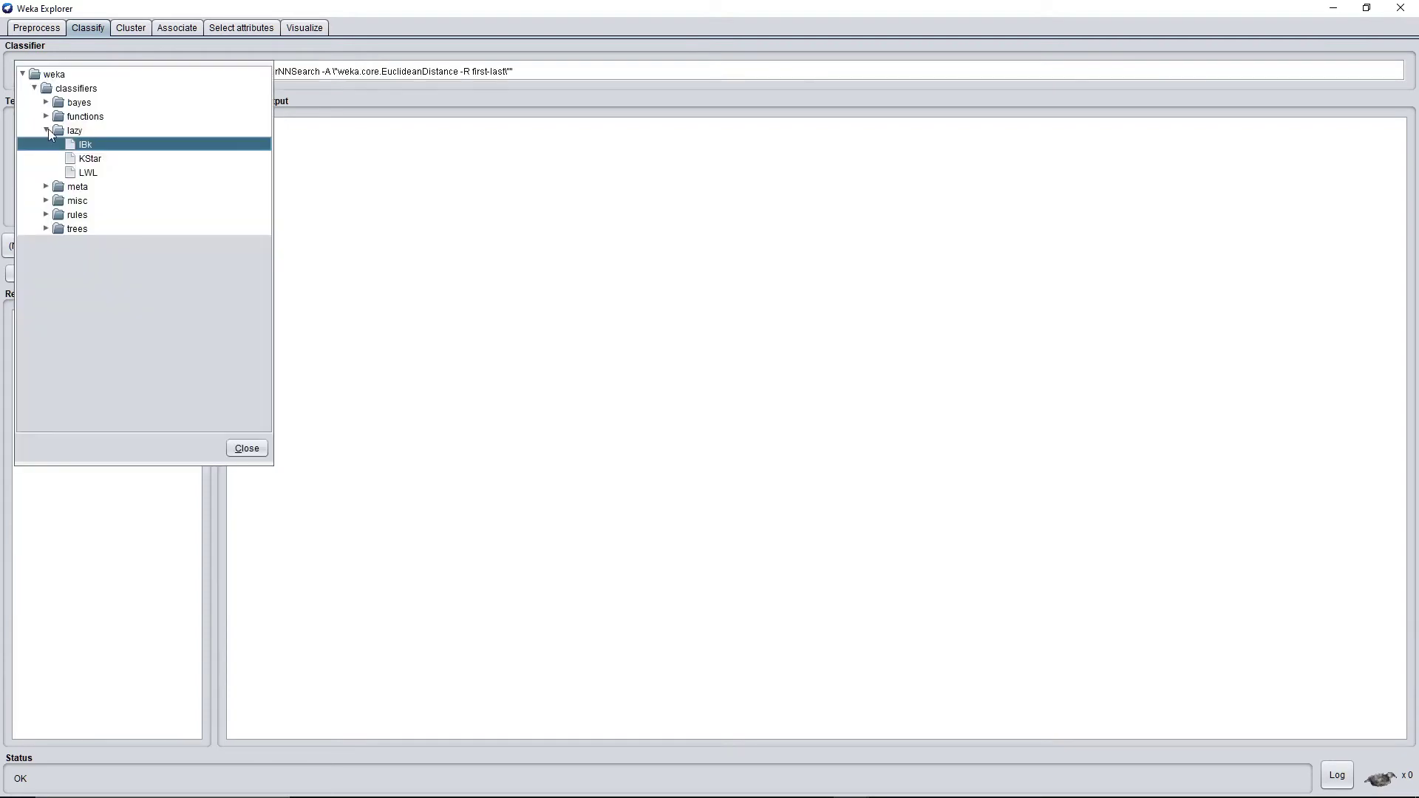
pyautogui.click(47, 131)
pyautogui.click(46, 116)
pyautogui.click(87, 159)
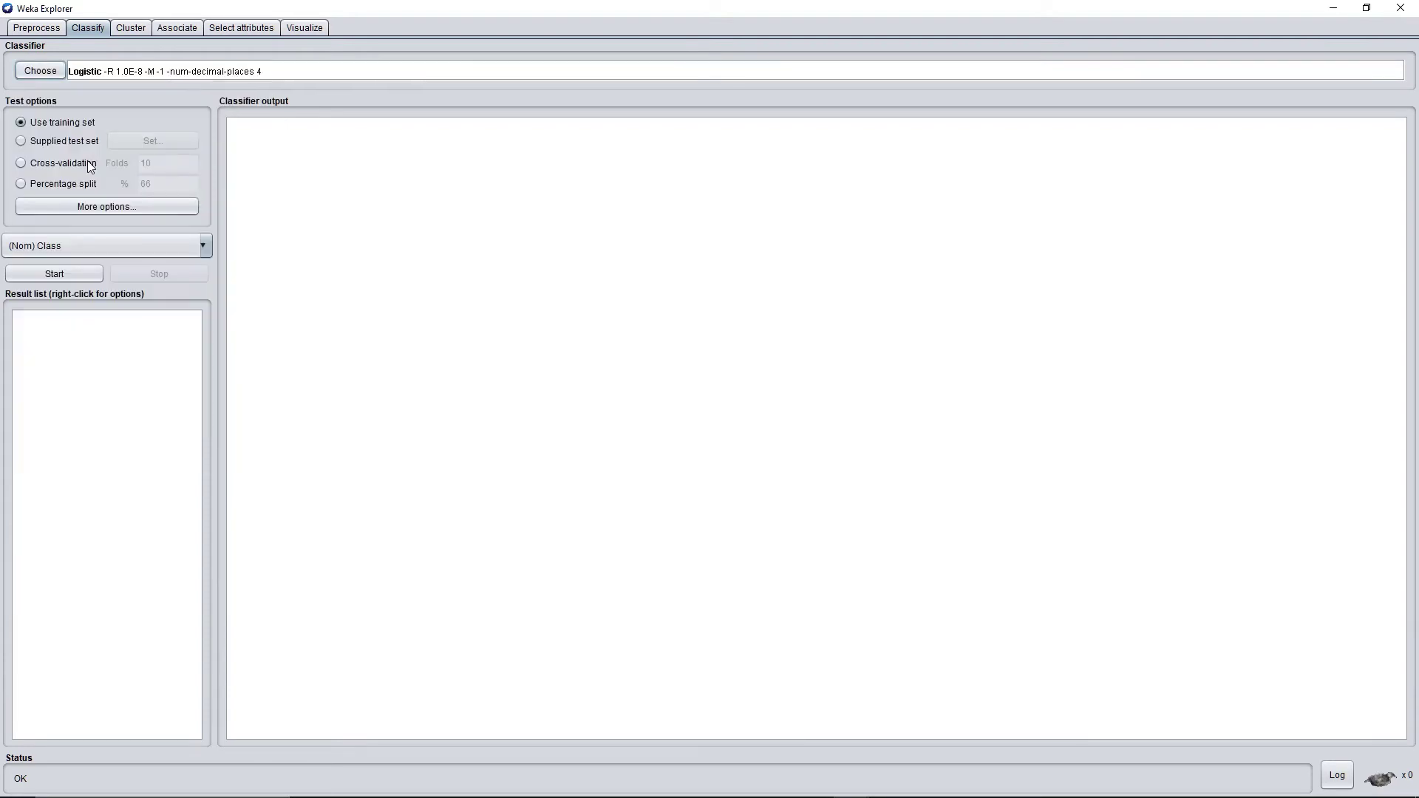
pyautogui.click(82, 272)
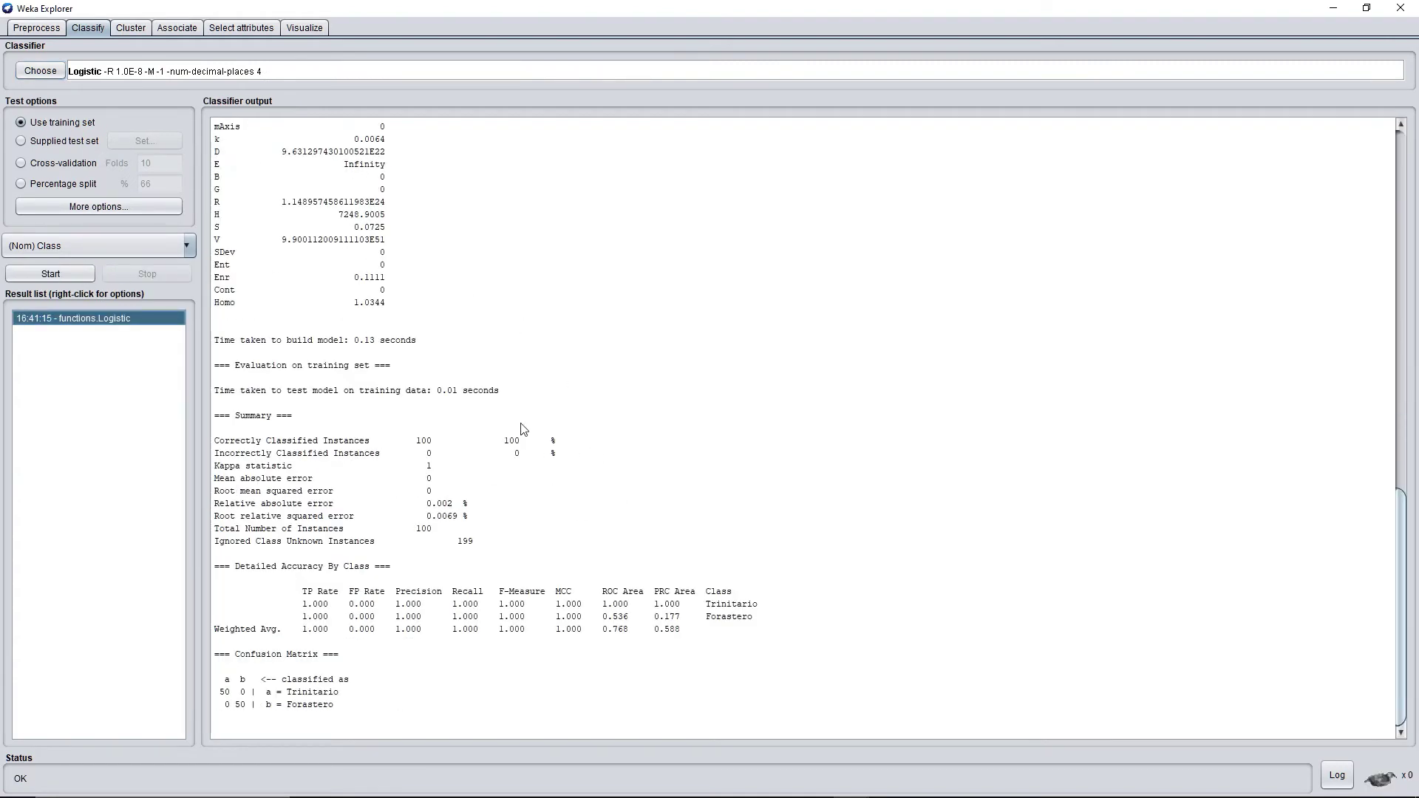
pyautogui.click(44, 68)
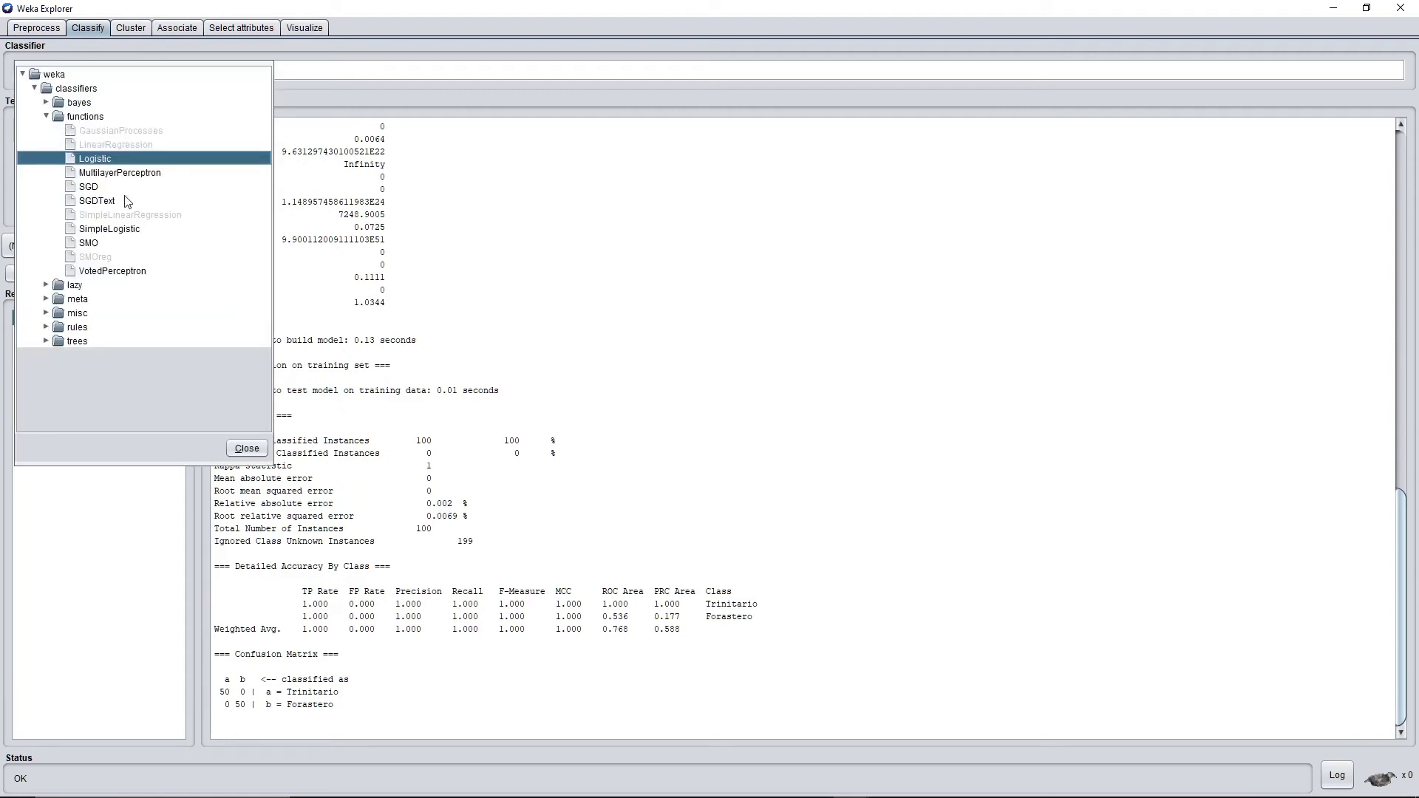
# Run MultilayerPerceptron on the training set (98 of 100 correct) and bring up the Notepad notes
pyautogui.click(108, 174)
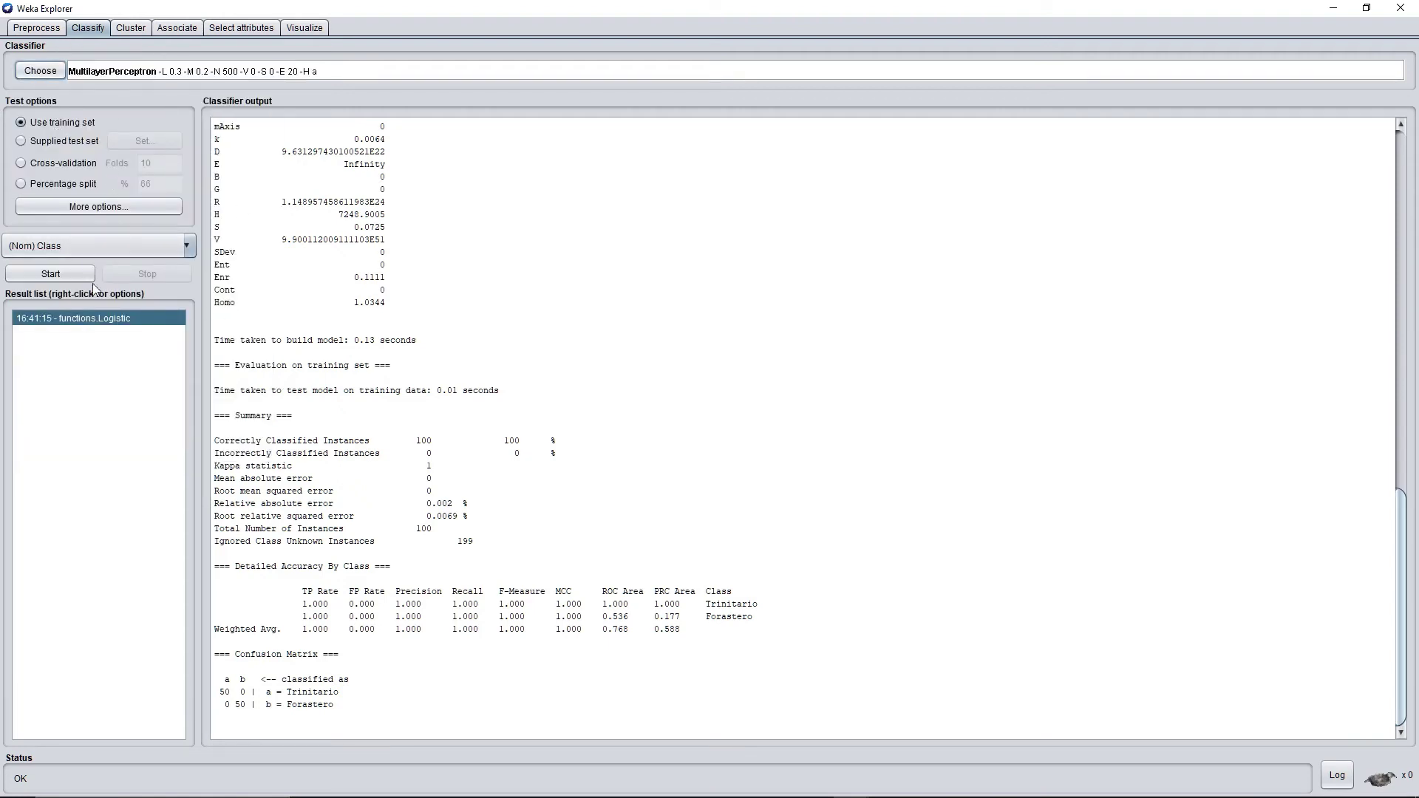
pyautogui.click(72, 275)
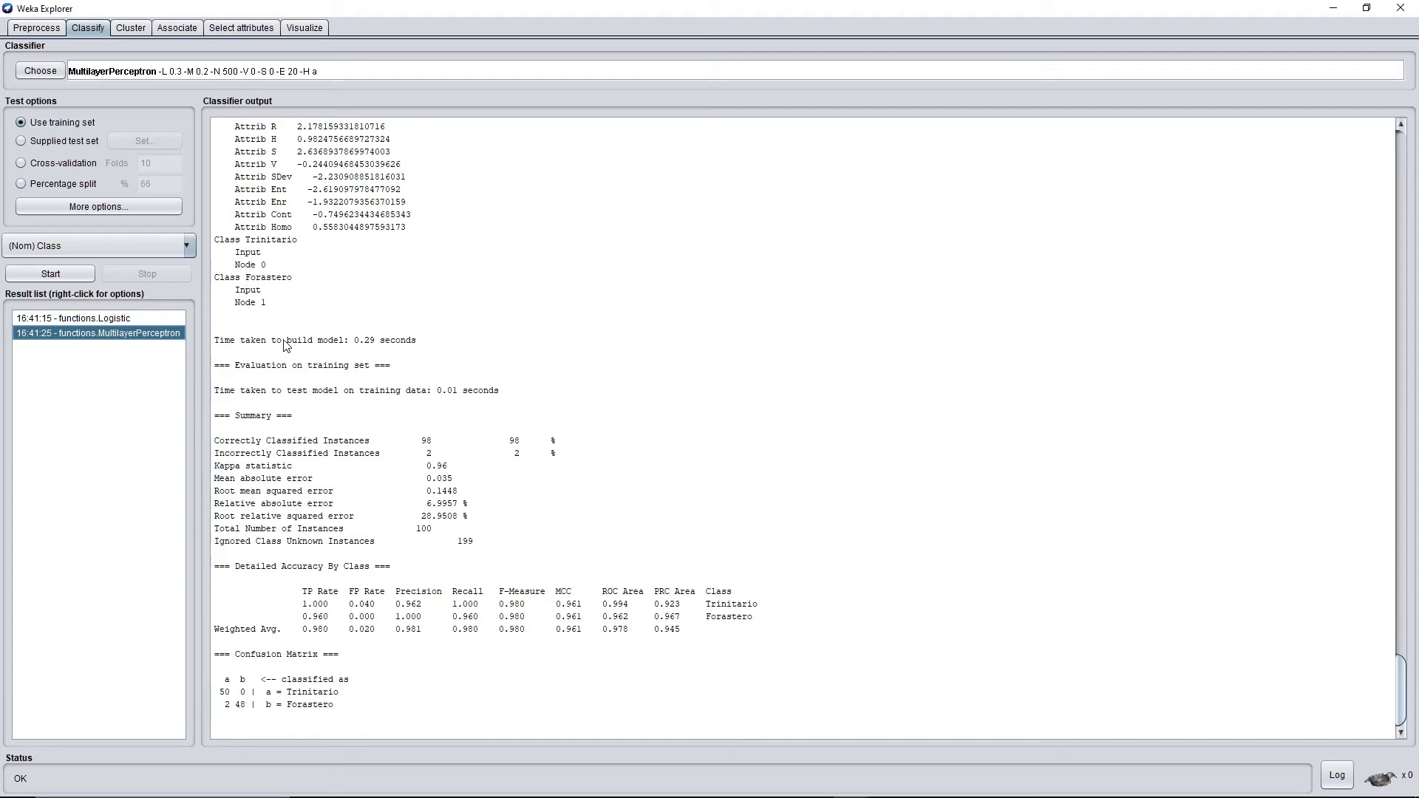
pyautogui.hotkey('alt', 'Tab')
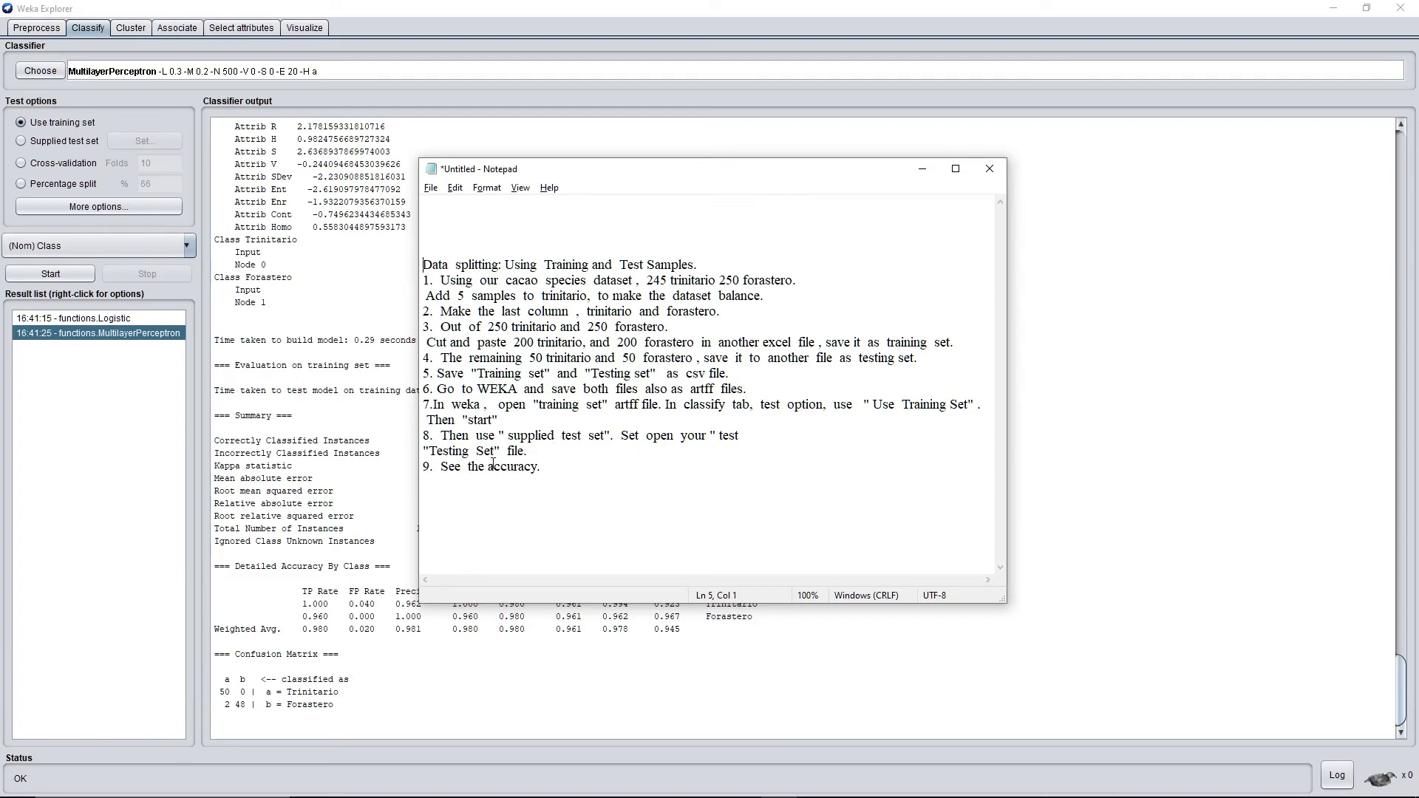
# Hide Notepad and set Testing-Set.arff as the supplied test set for evaluation
pyautogui.click(922, 169)
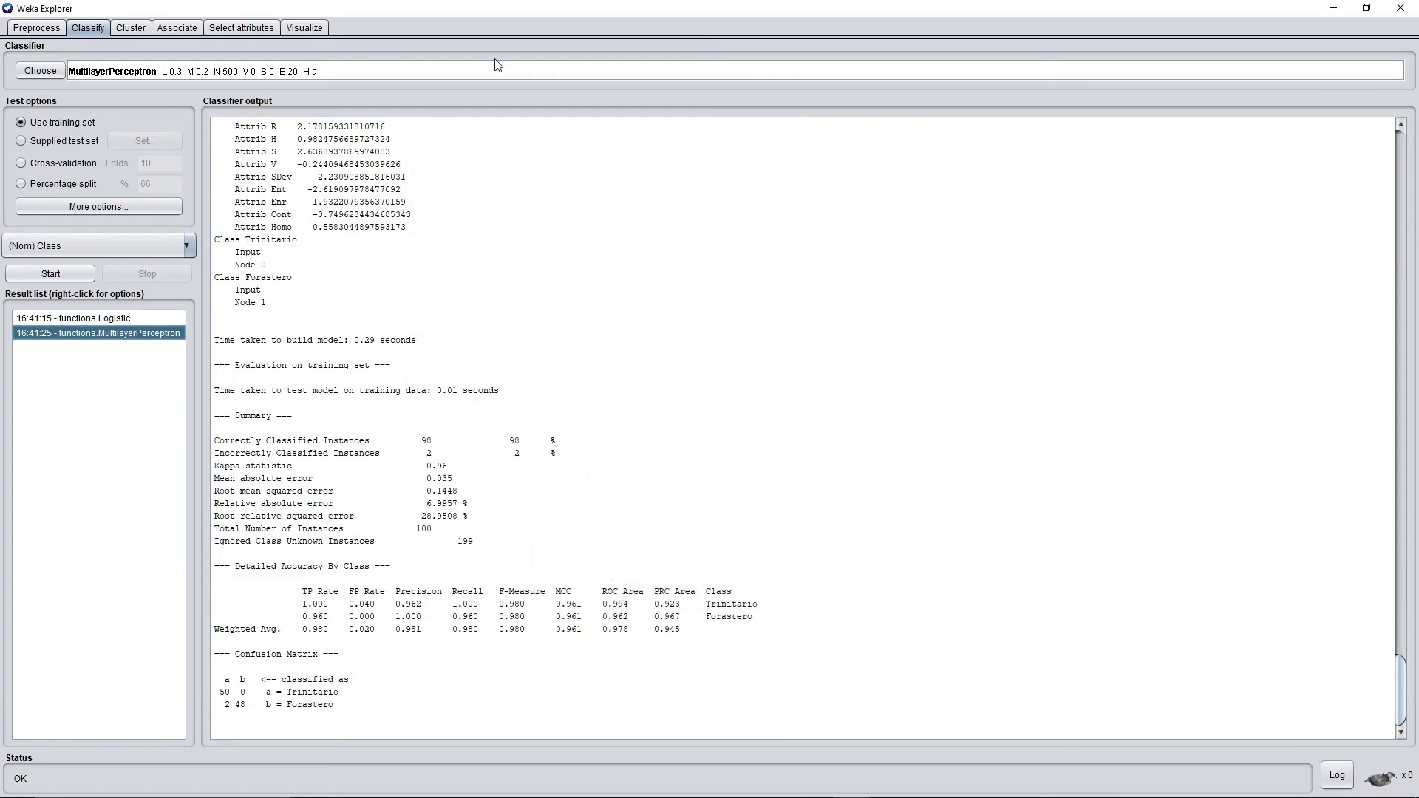
pyautogui.click(22, 141)
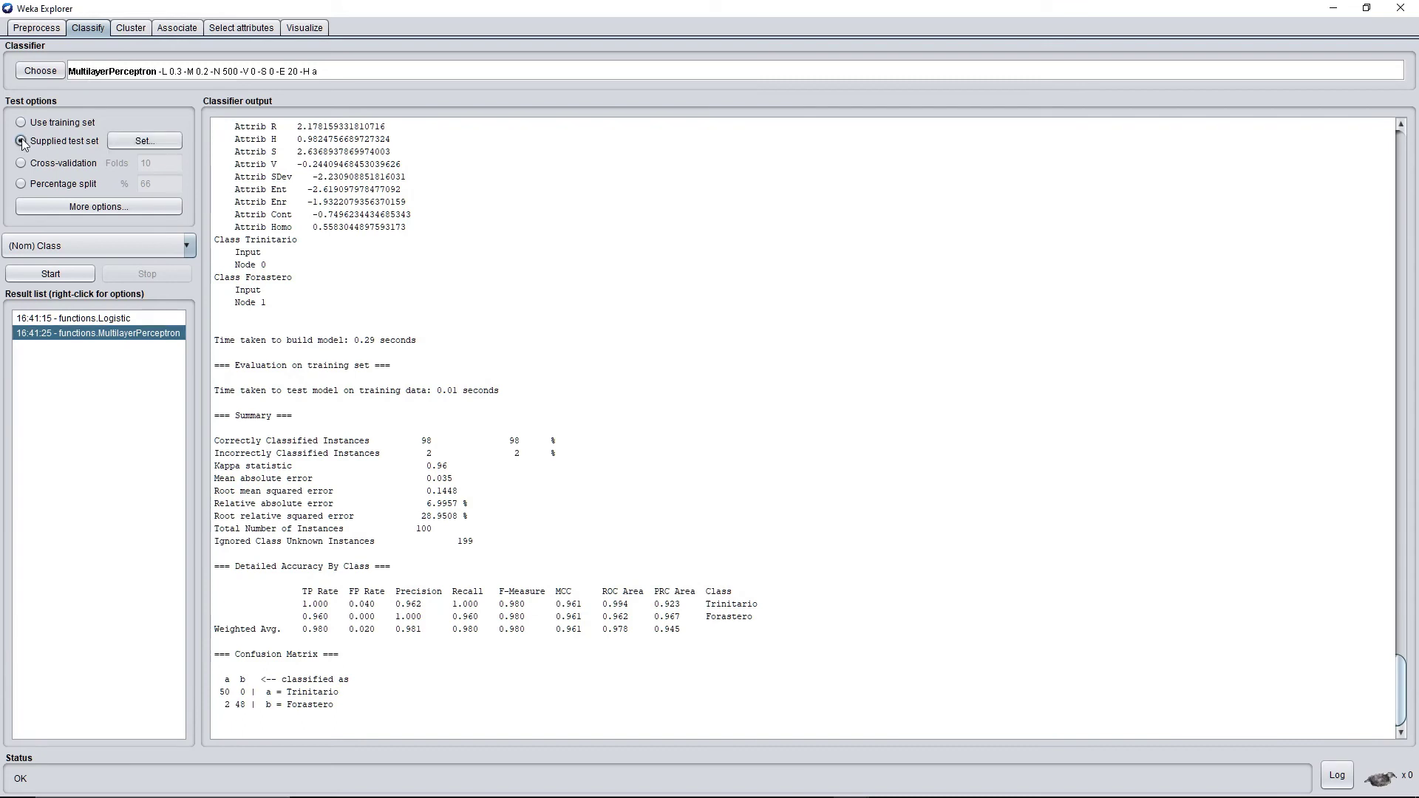
pyautogui.click(140, 142)
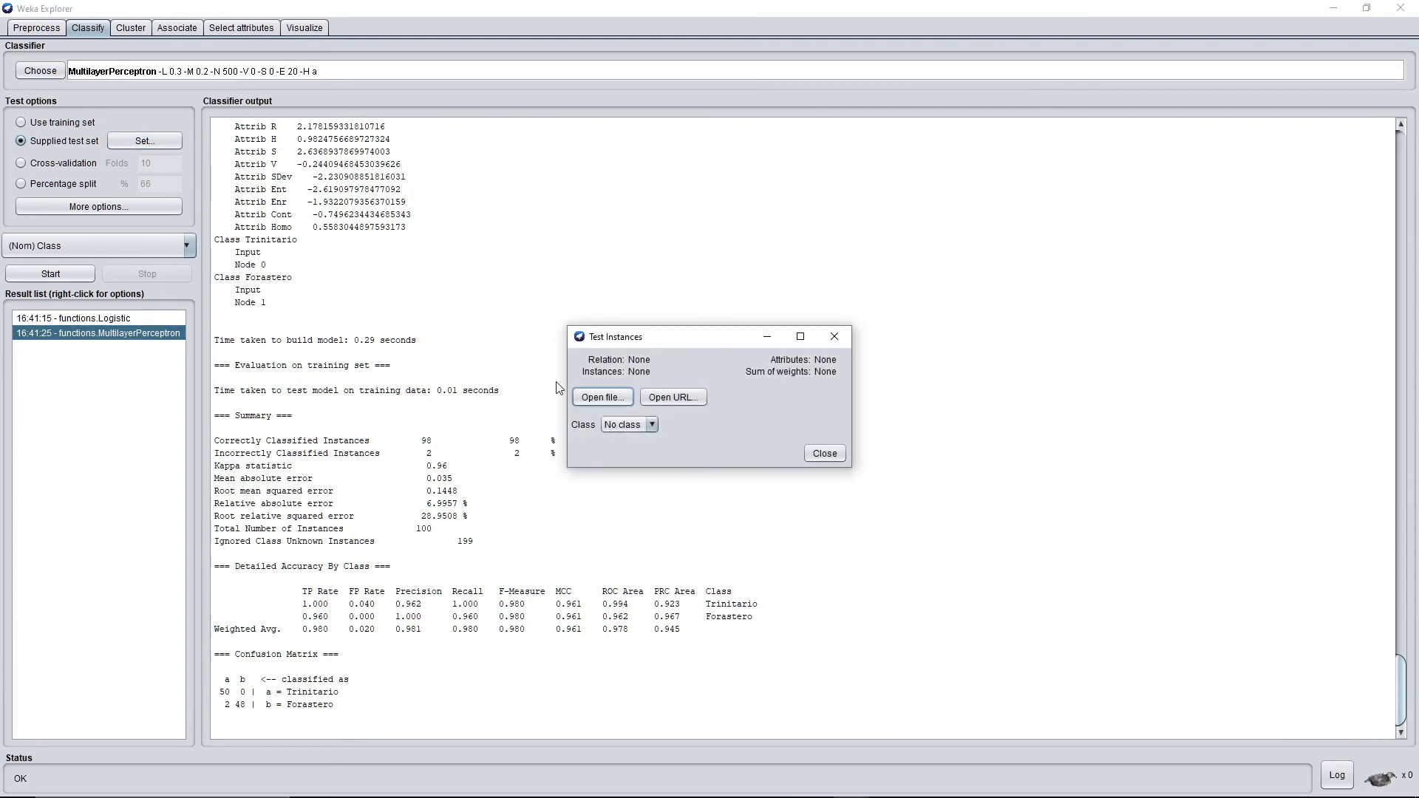
pyautogui.click(622, 399)
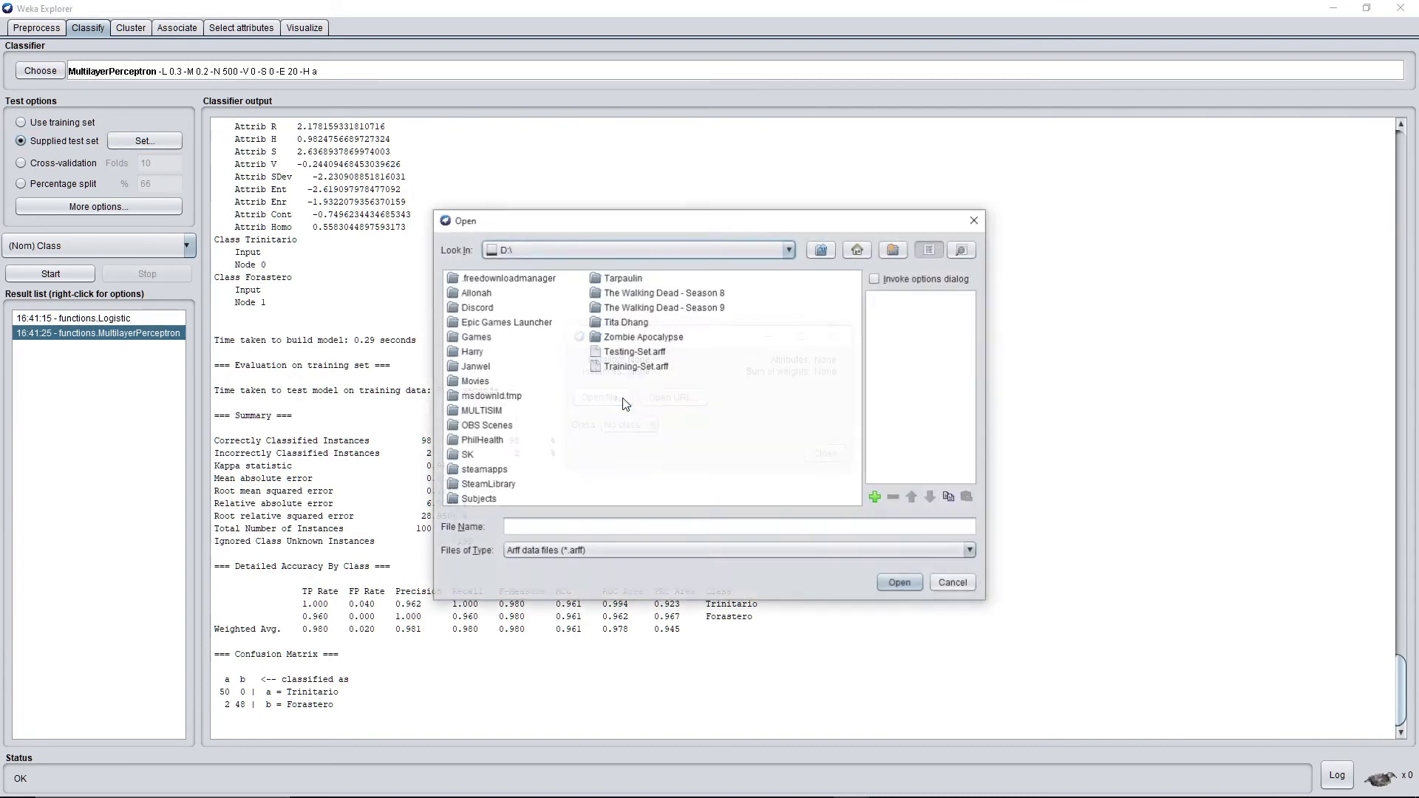
pyautogui.click(637, 353)
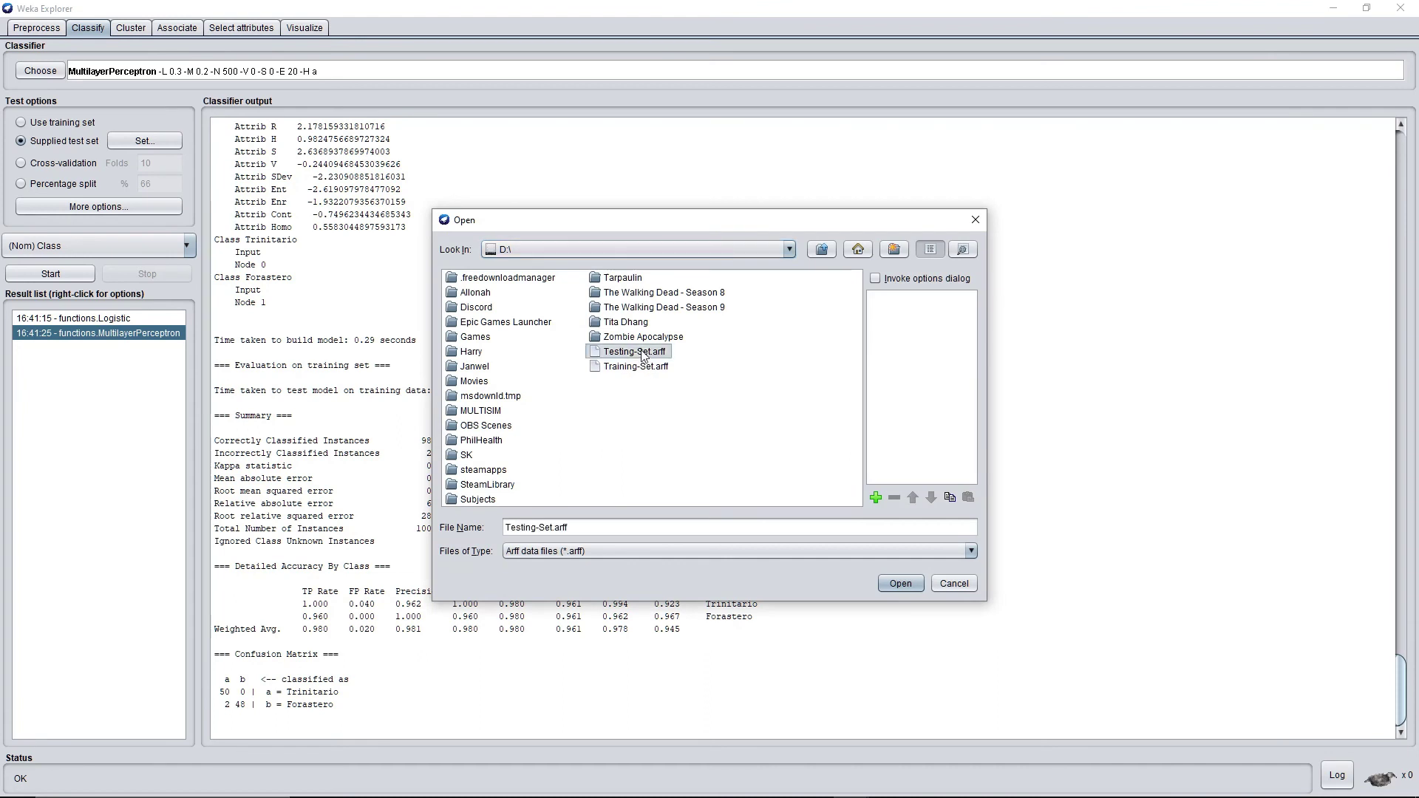
pyautogui.click(898, 589)
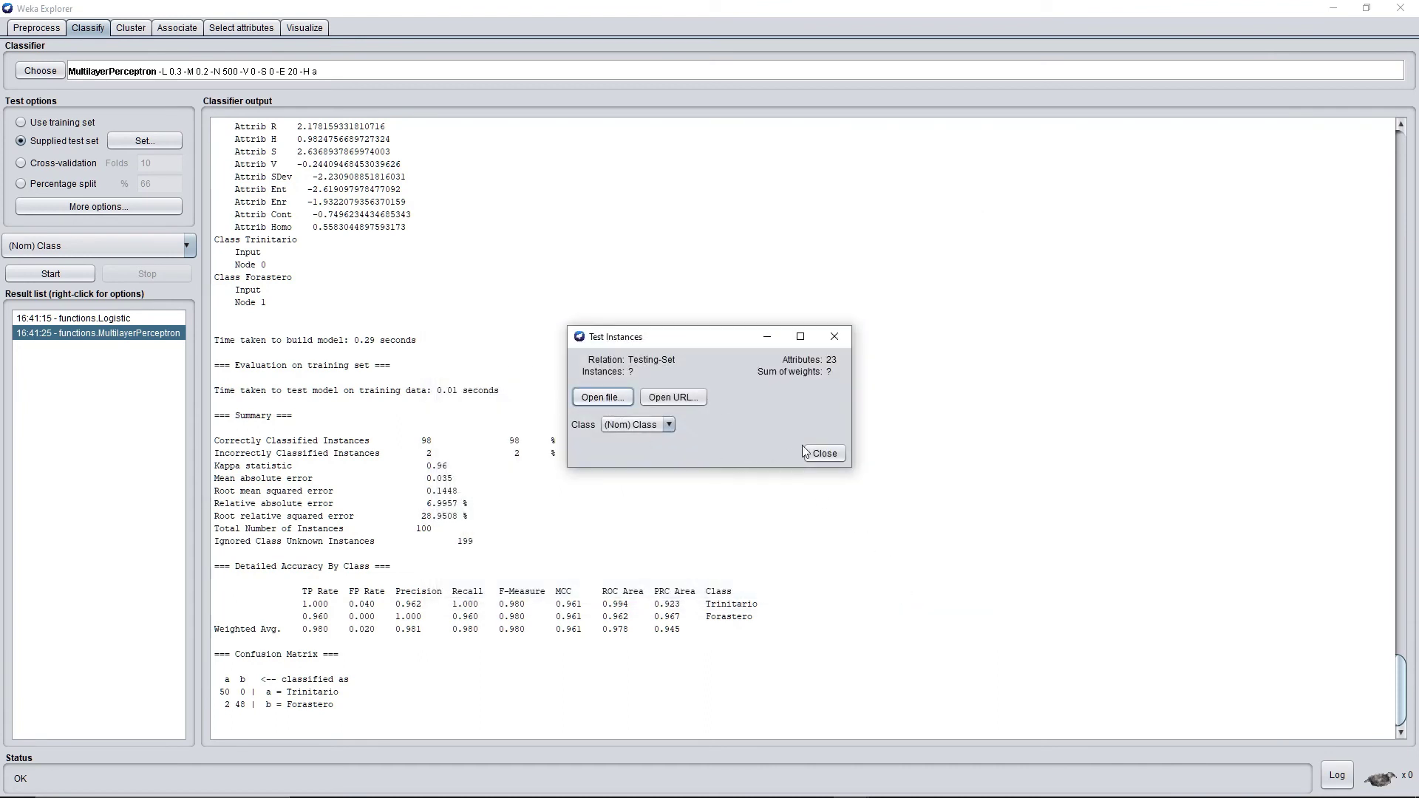
pyautogui.click(824, 454)
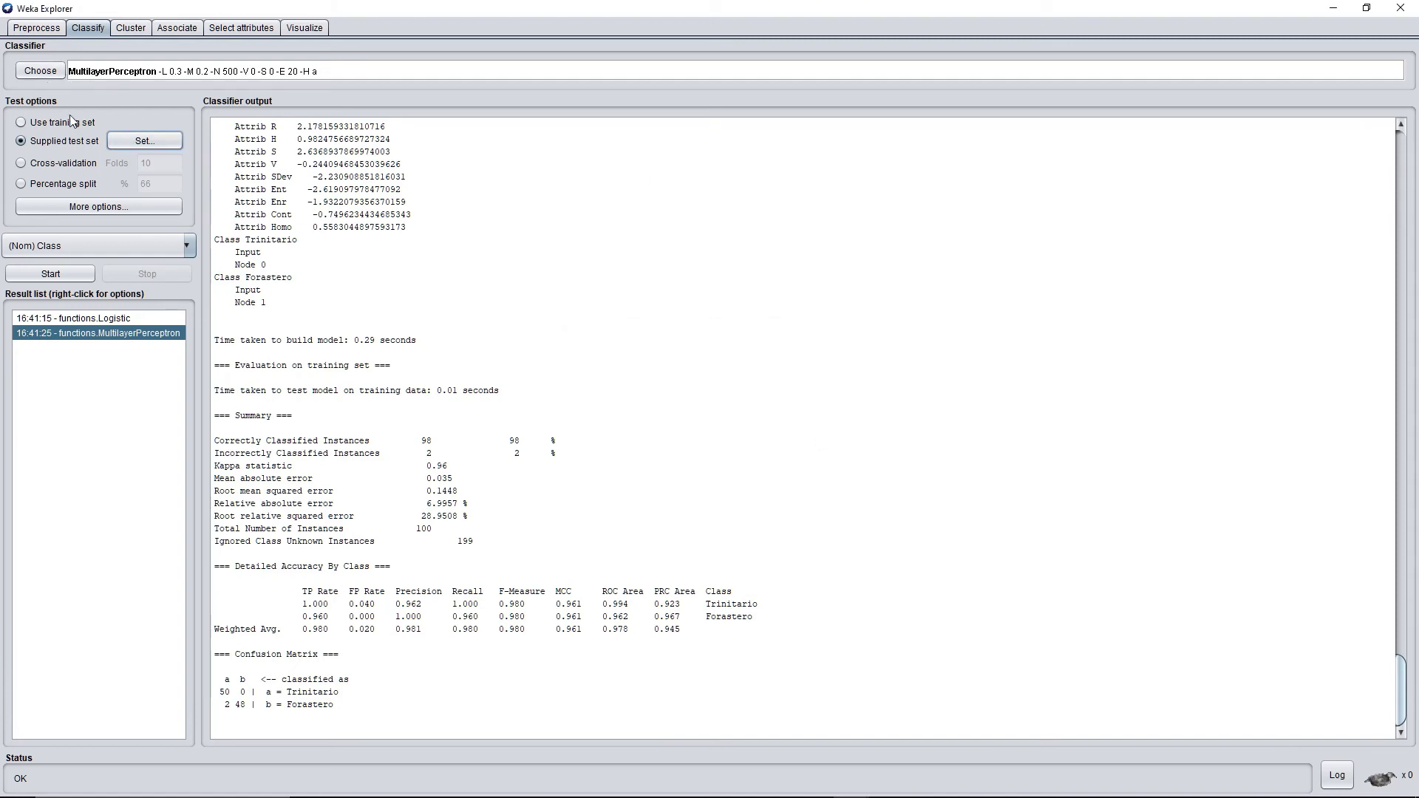
# Run Logistic (82.25%, 329 of 400) and MultilayerPerceptron (75.25%) on the supplied test set
pyautogui.click(38, 73)
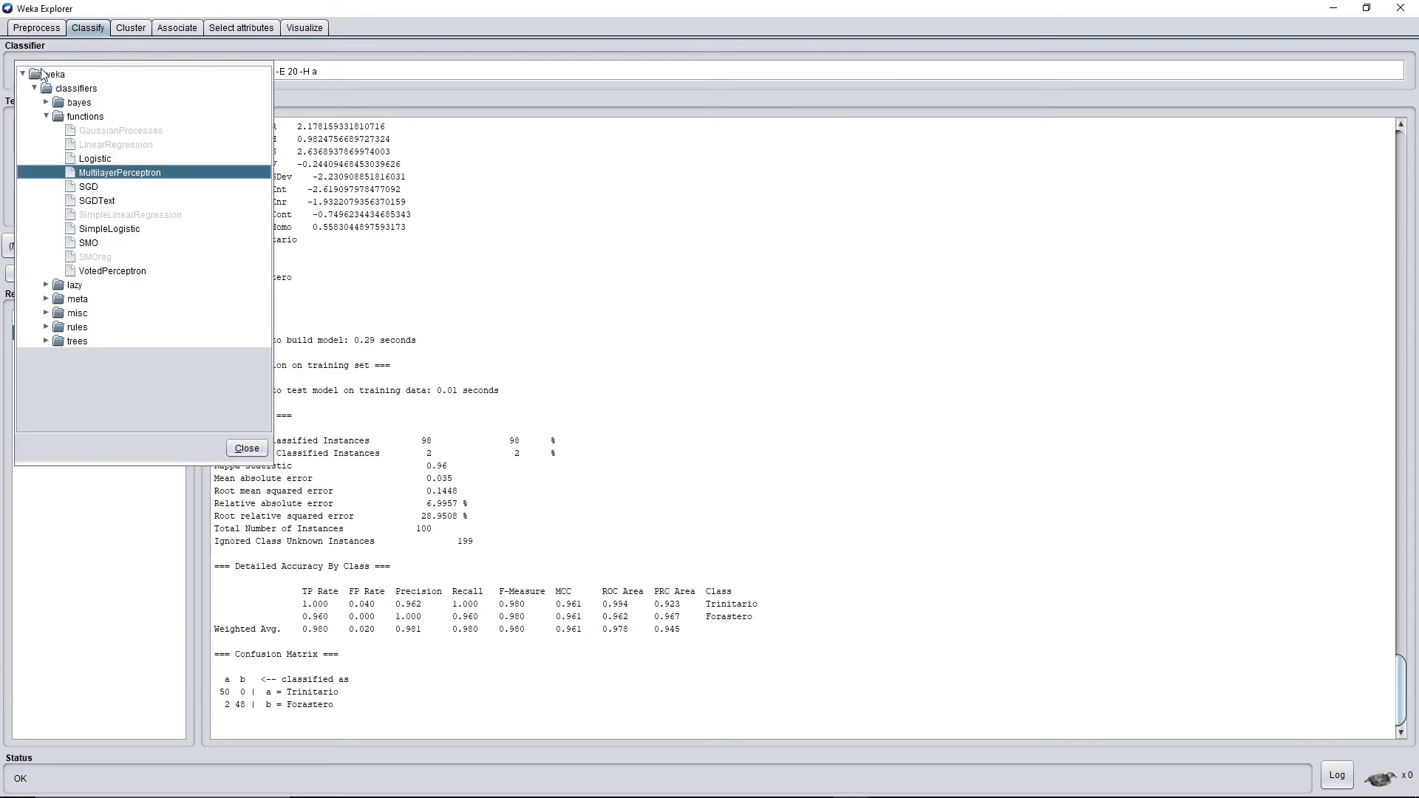
pyautogui.click(99, 159)
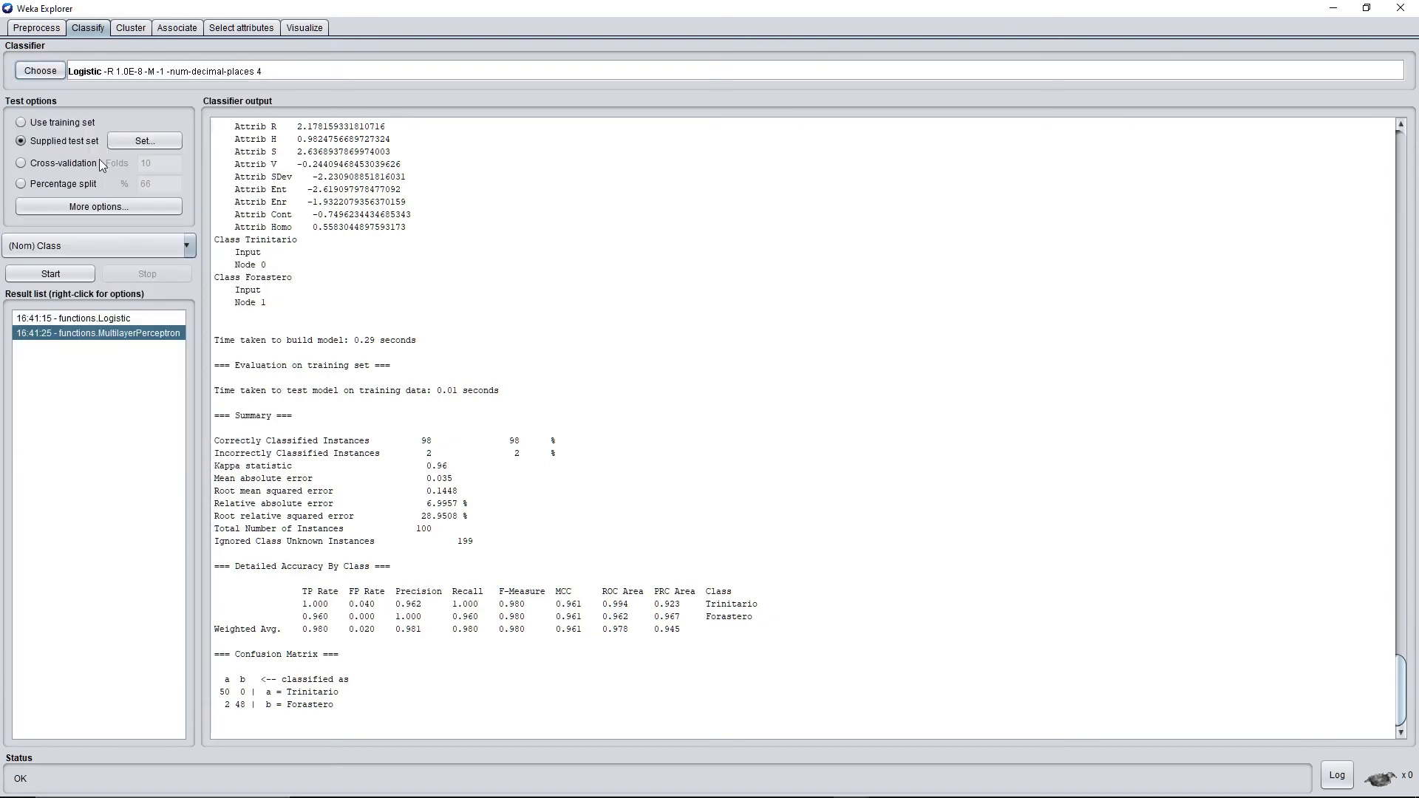
pyautogui.click(69, 276)
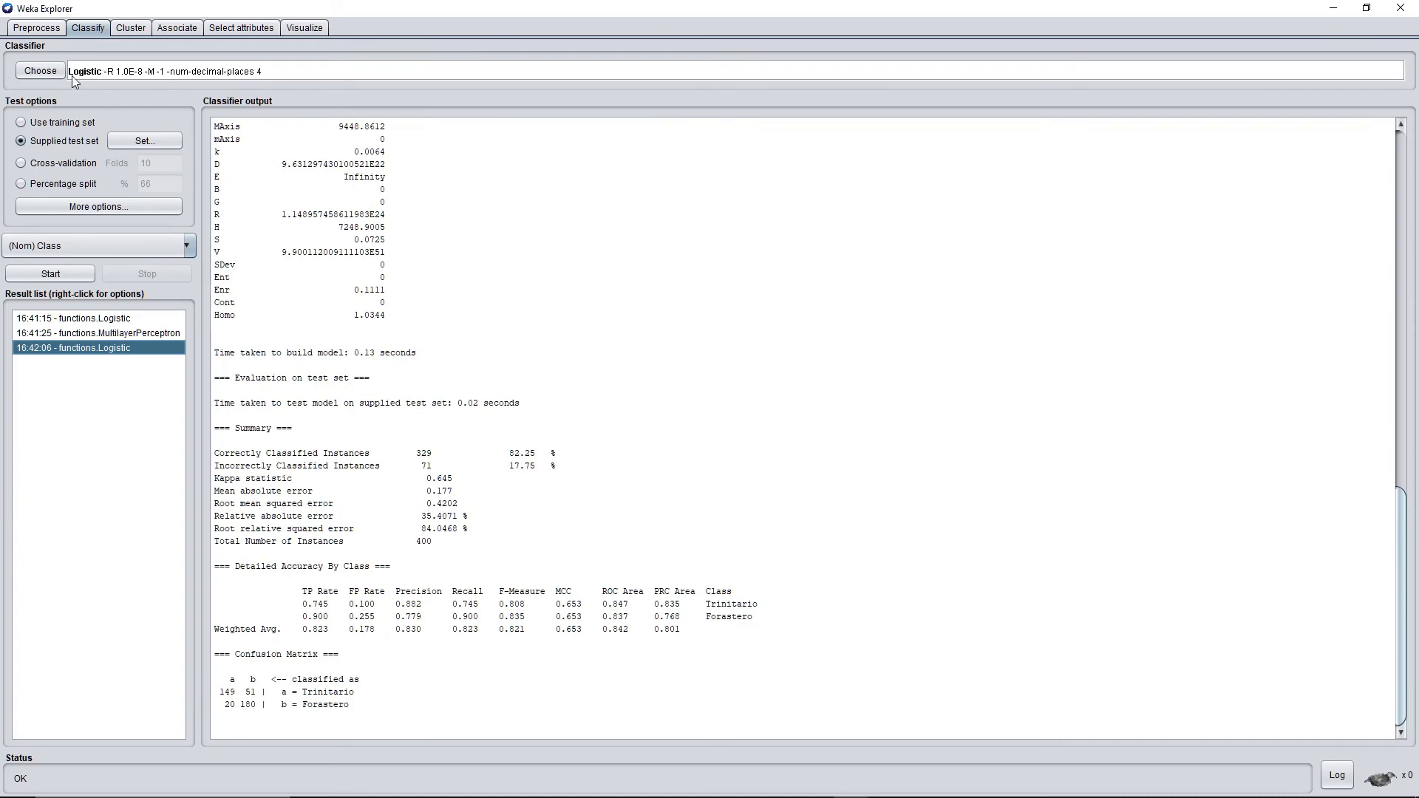
pyautogui.click(33, 71)
pyautogui.click(117, 174)
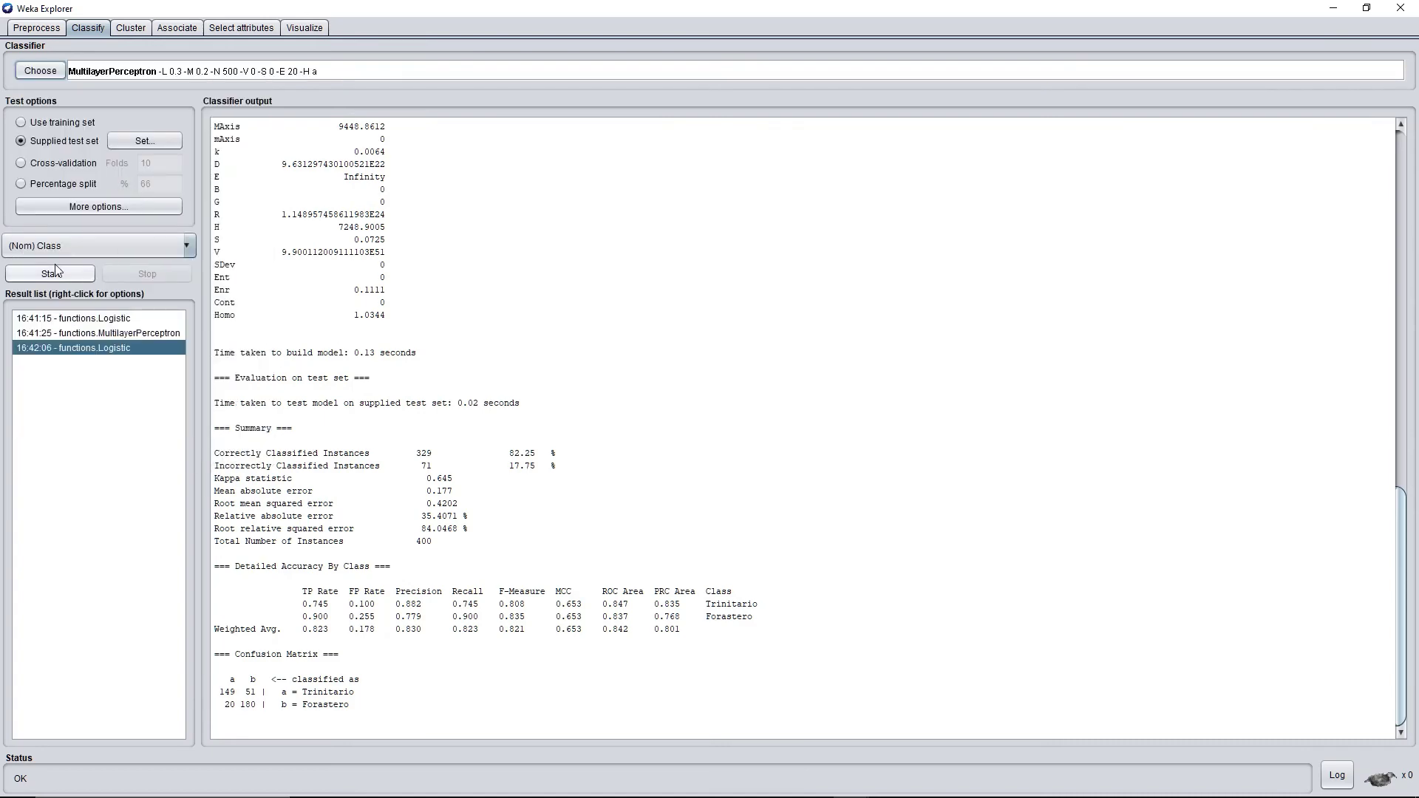
pyautogui.click(59, 274)
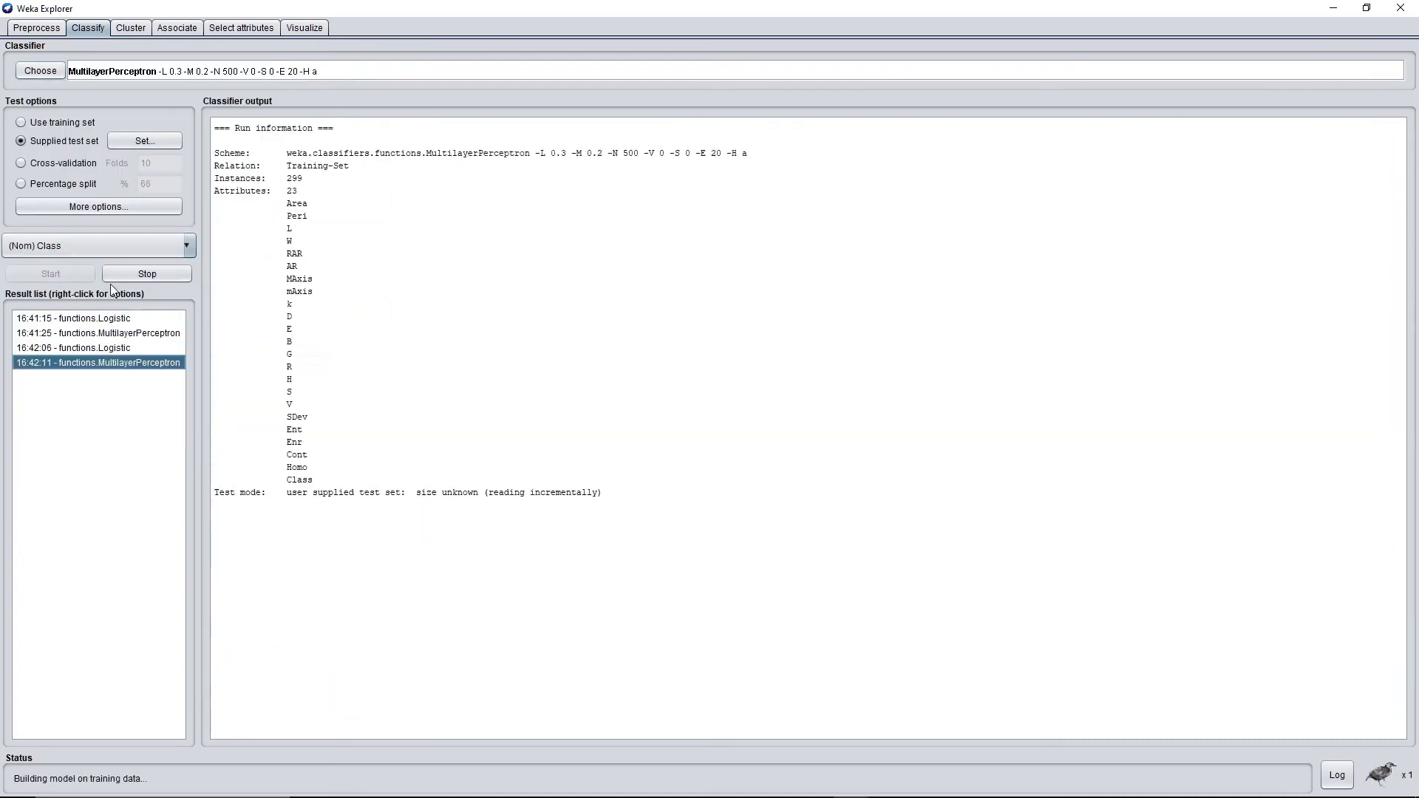
pyautogui.click(40, 71)
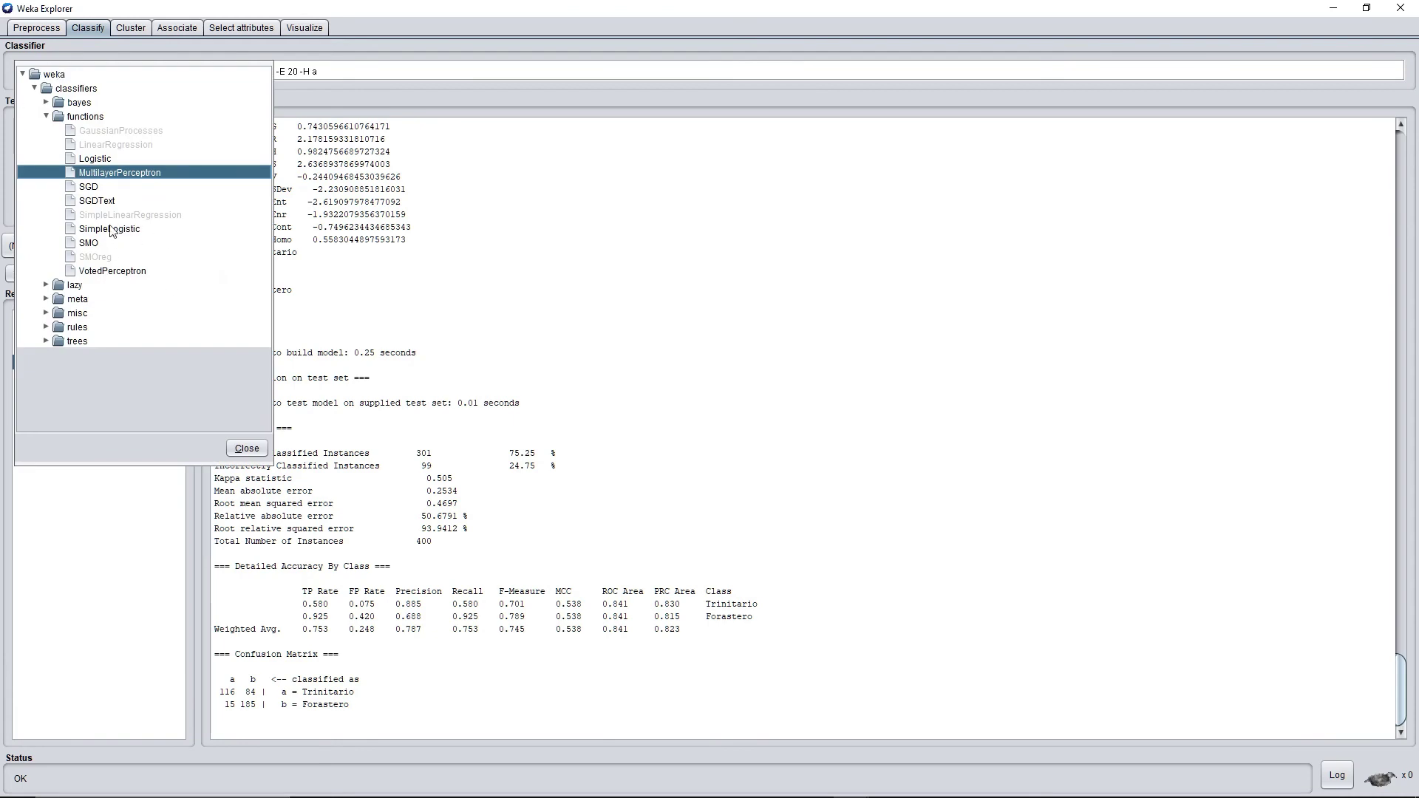
# Run meta > MultiClassClassifier wrapping Logistic on the test set, scoring 329 of 400 (82.25%)
pyautogui.click(45, 116)
pyautogui.click(46, 145)
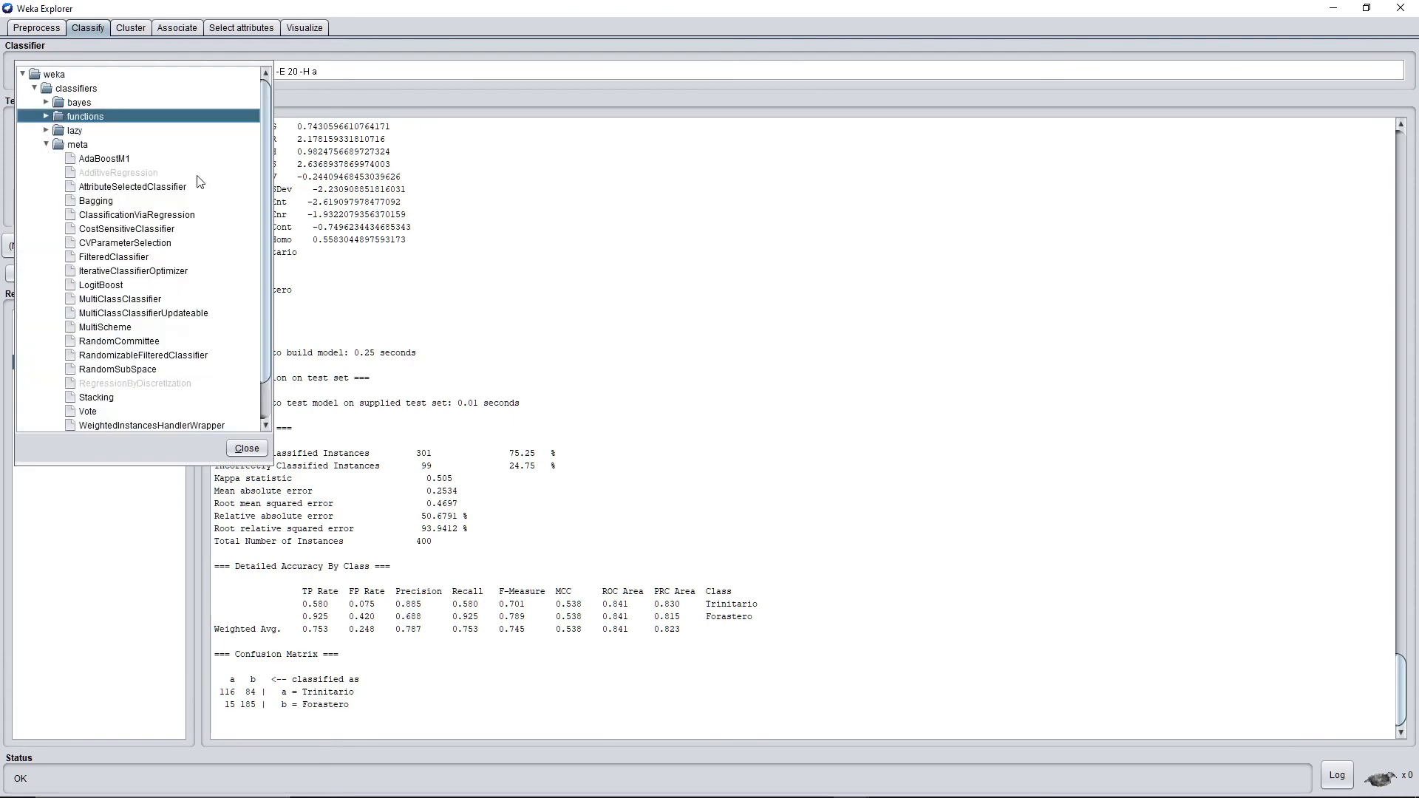
pyautogui.scroll(-1, 167, 277)
pyautogui.click(120, 257)
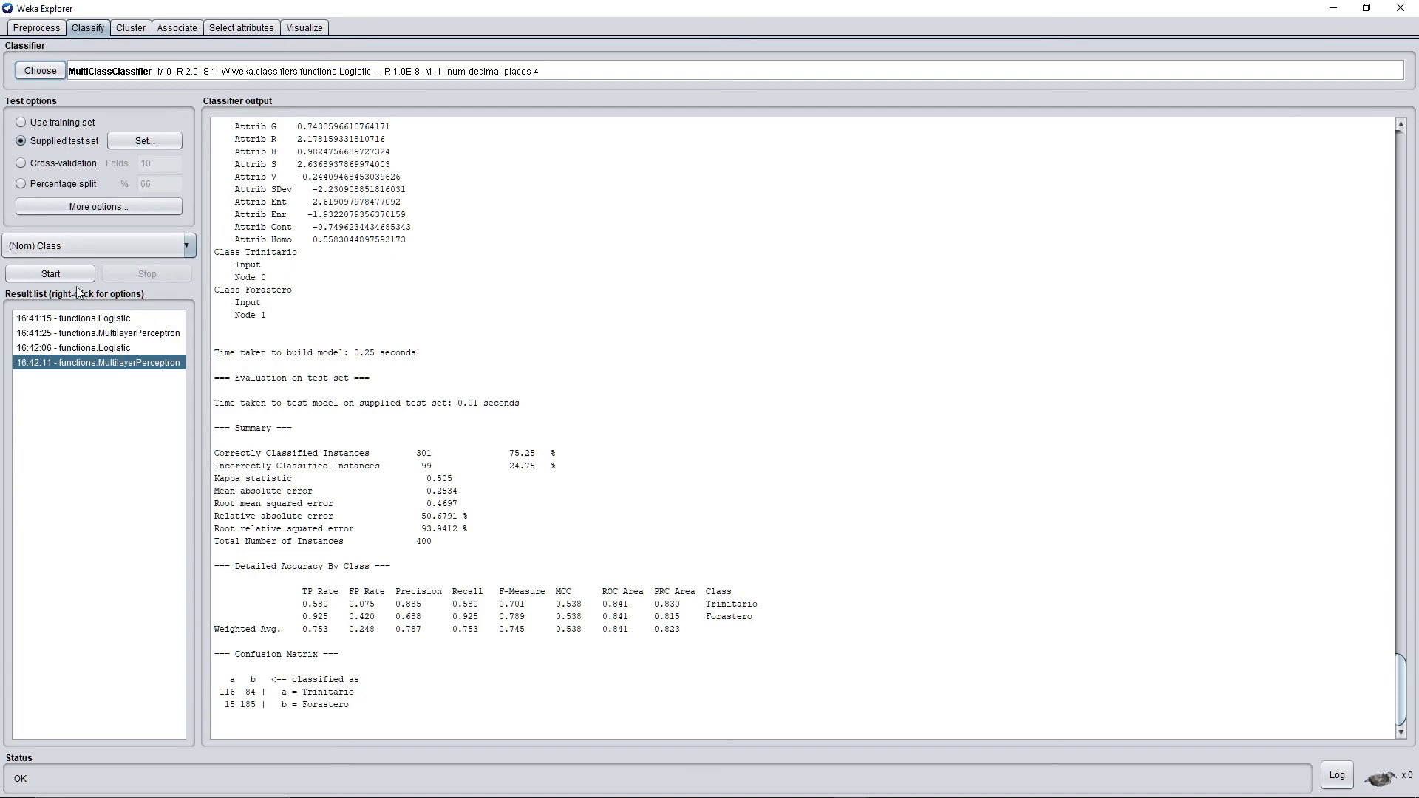
pyautogui.click(66, 279)
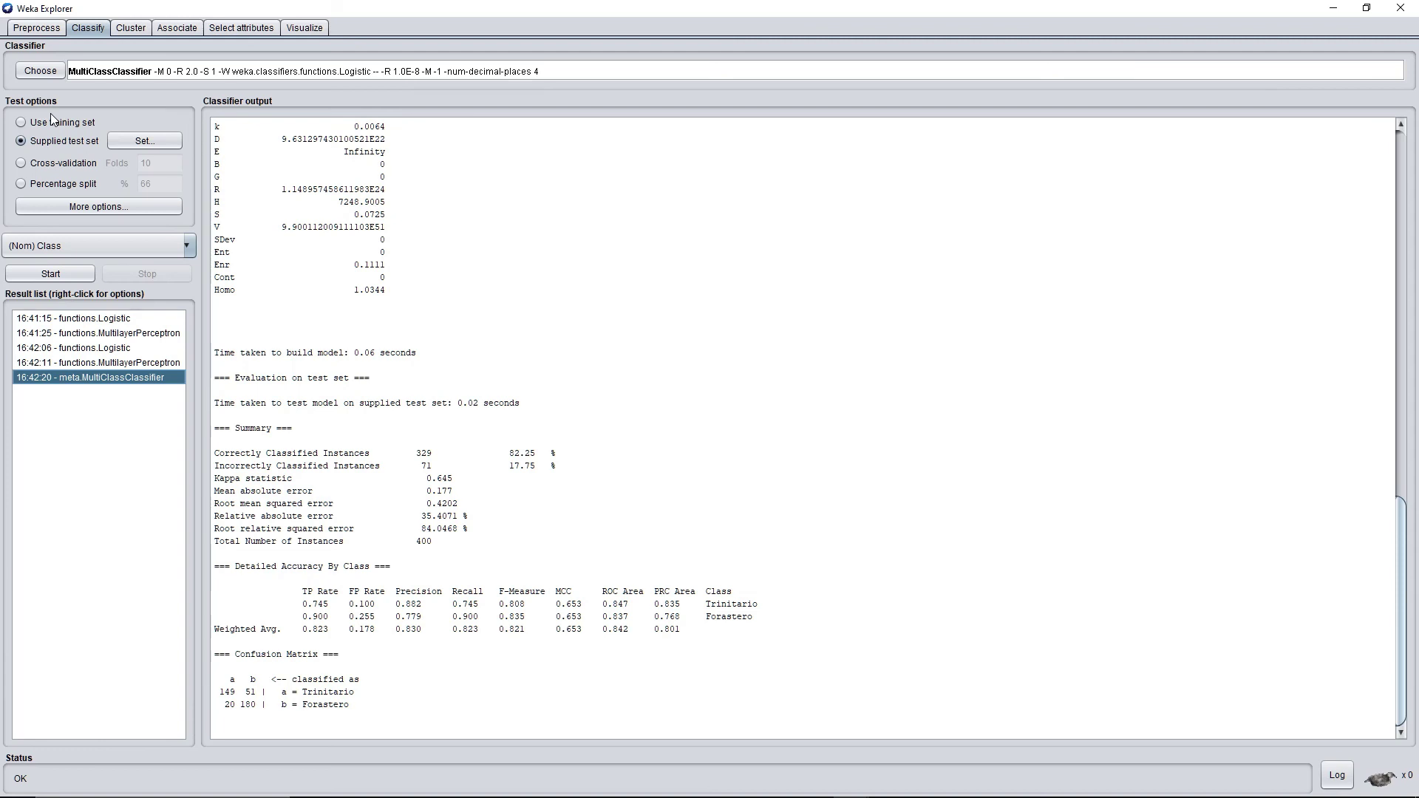
pyautogui.click(40, 71)
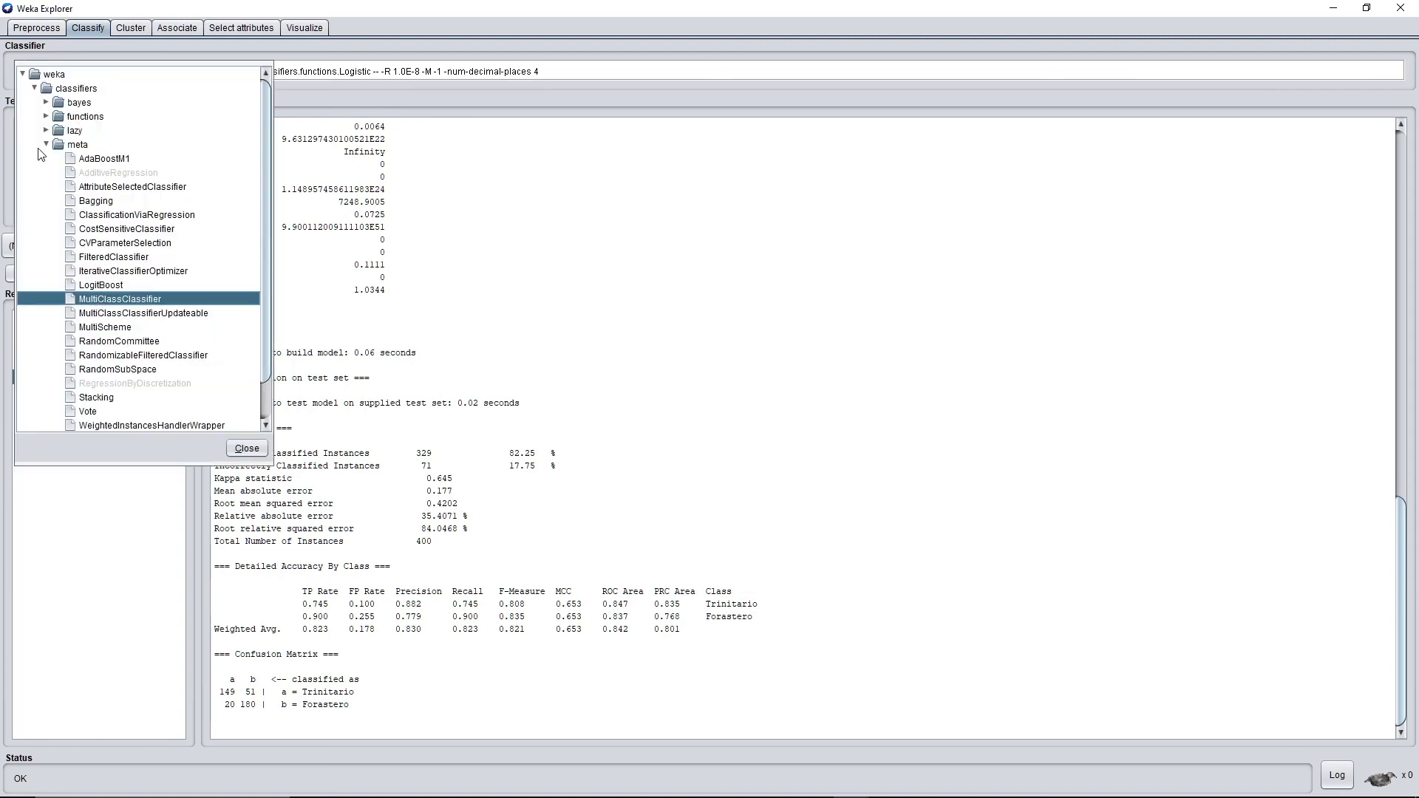
# Run bayes > BayesNet on the supplied test set, scoring 307 of 400 correct (76.75%)
pyautogui.click(47, 146)
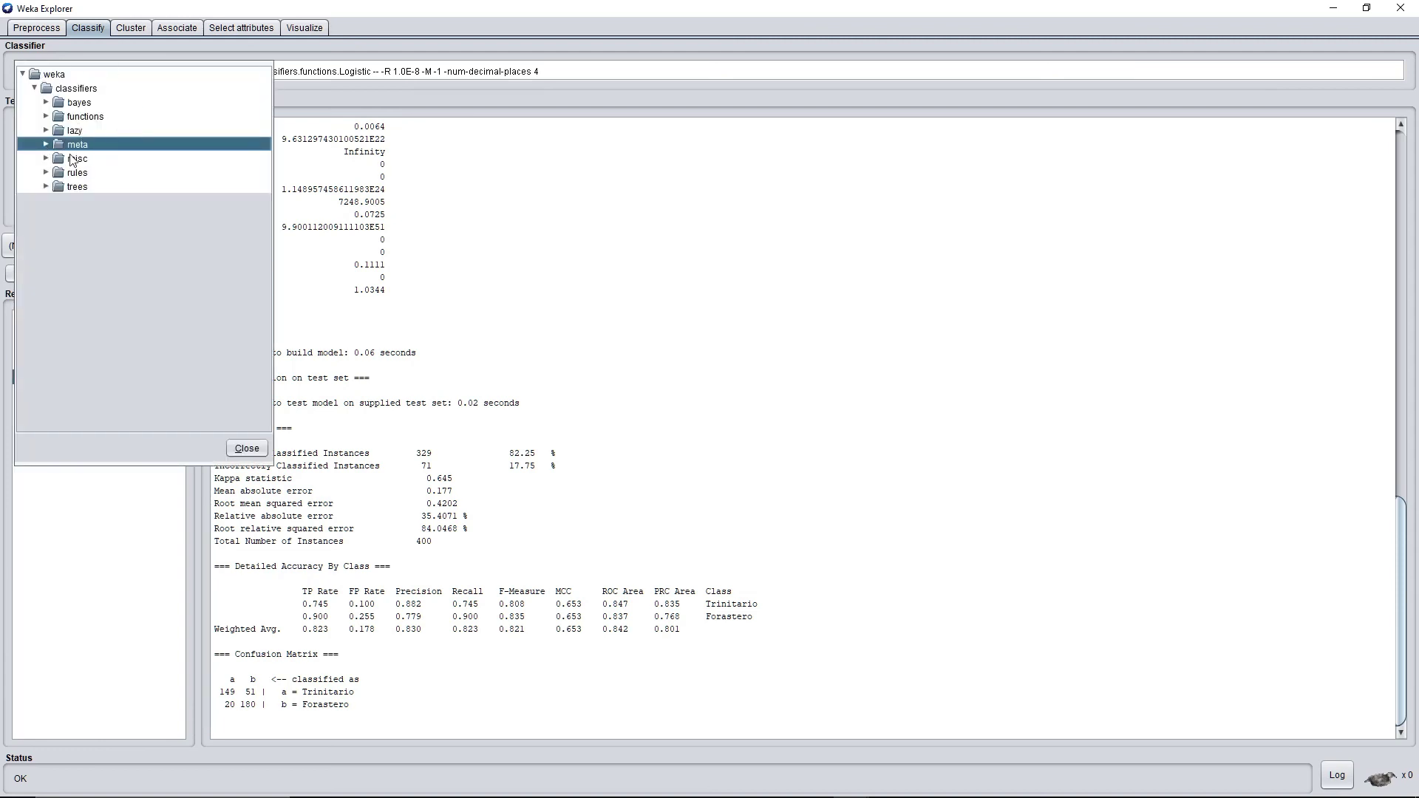
pyautogui.click(47, 104)
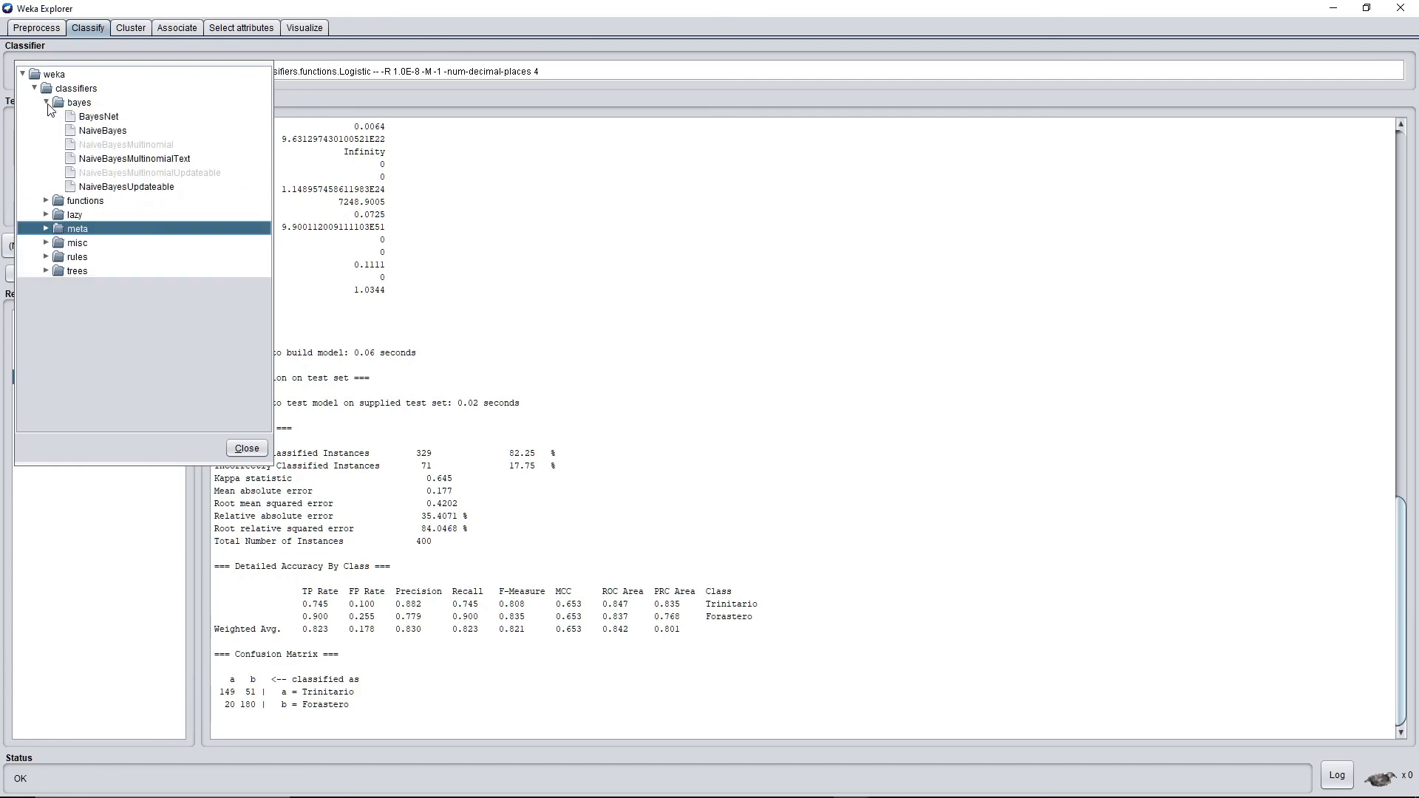
pyautogui.click(99, 117)
pyautogui.click(74, 275)
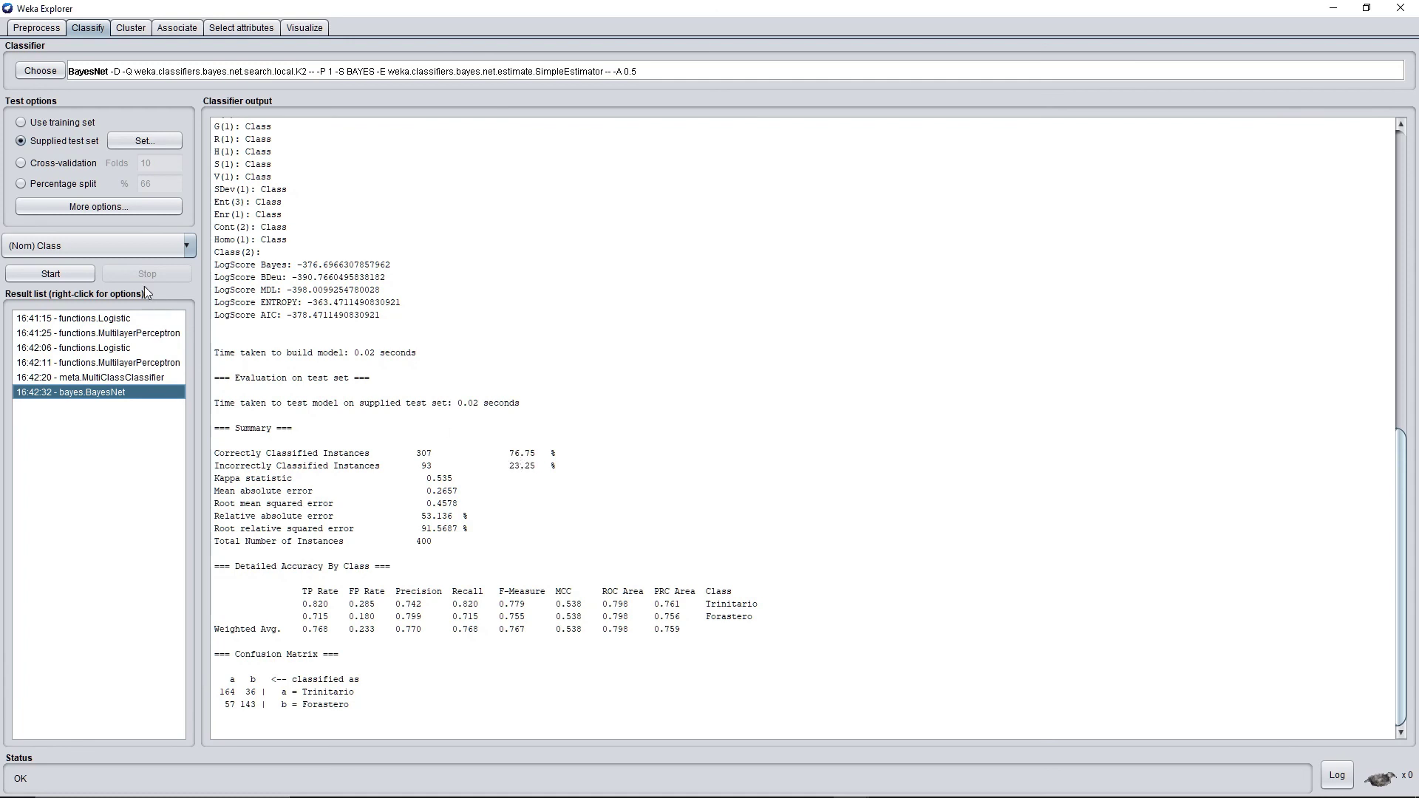
# View the MultiClassClassifier result, then the 16:42:06 Logistic run showing 82.25% accuracy
pyautogui.click(147, 378)
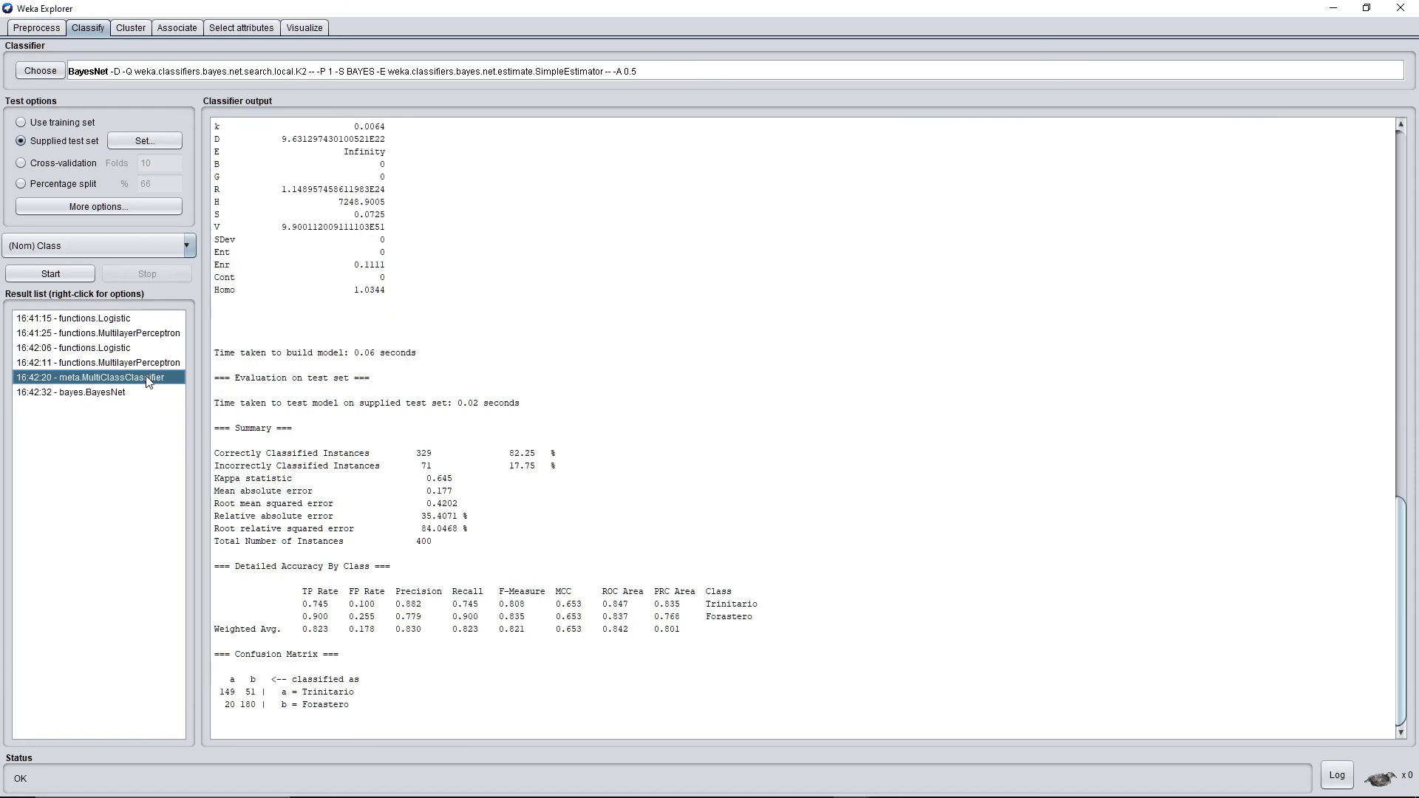
pyautogui.click(113, 346)
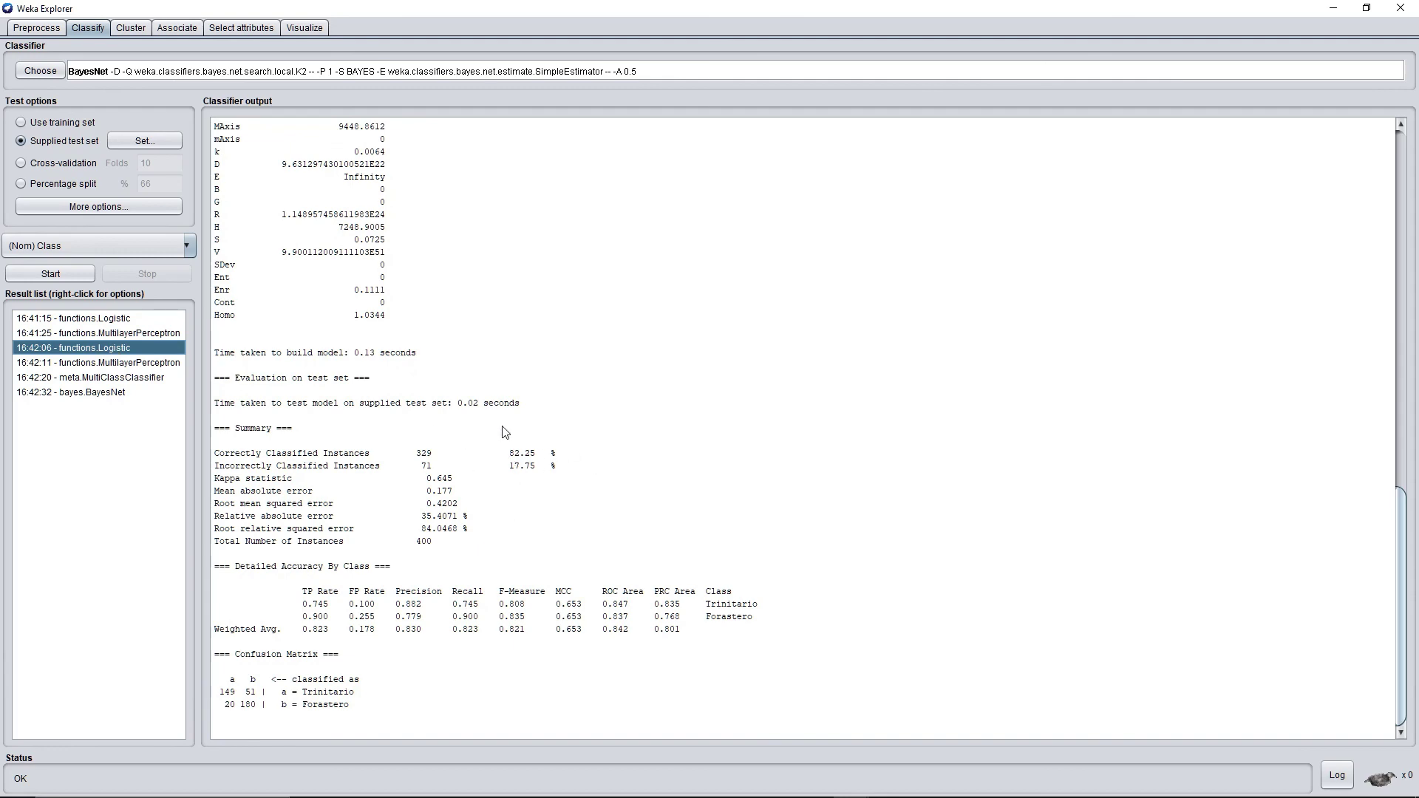